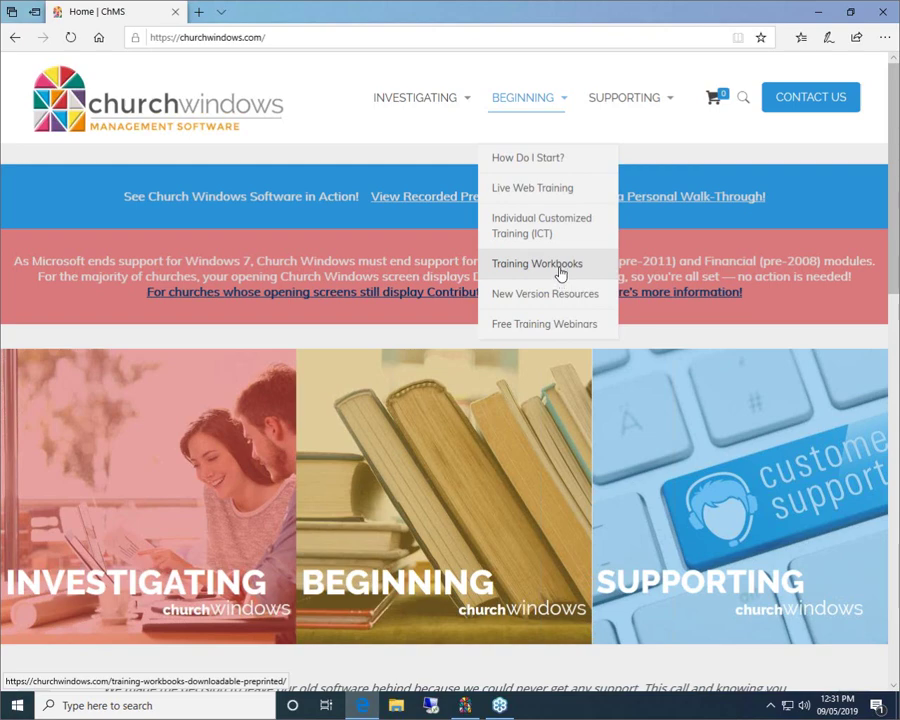
- Close the website and back up all Church Windows data to C:\Users\Webinar\Desktop
{"action": "mouse_move", "coordinate": [634, 103]}
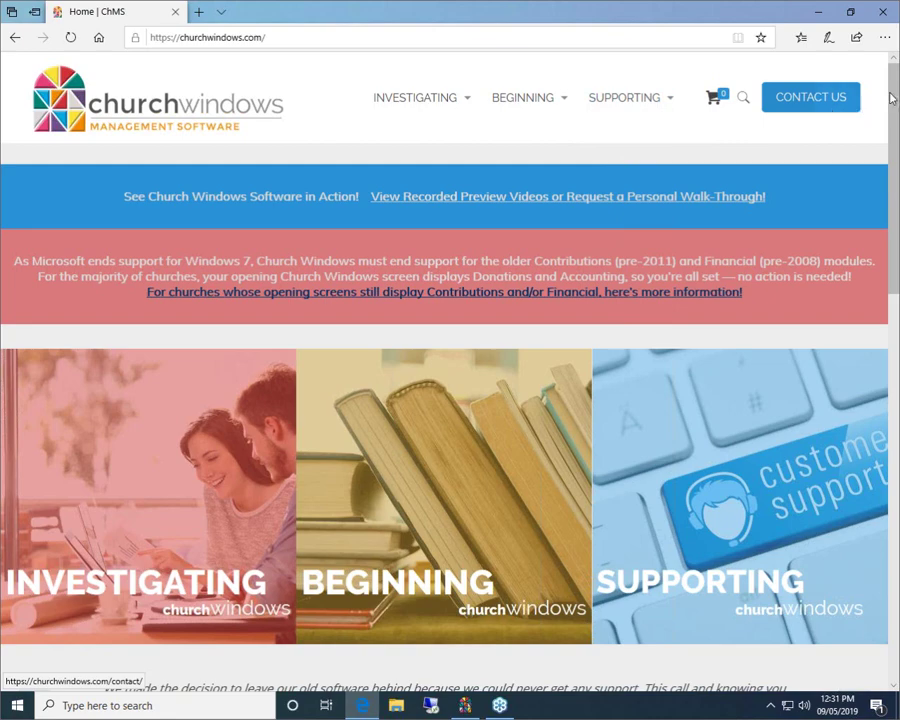
{"action": "left_click", "coordinate": [881, 9]}
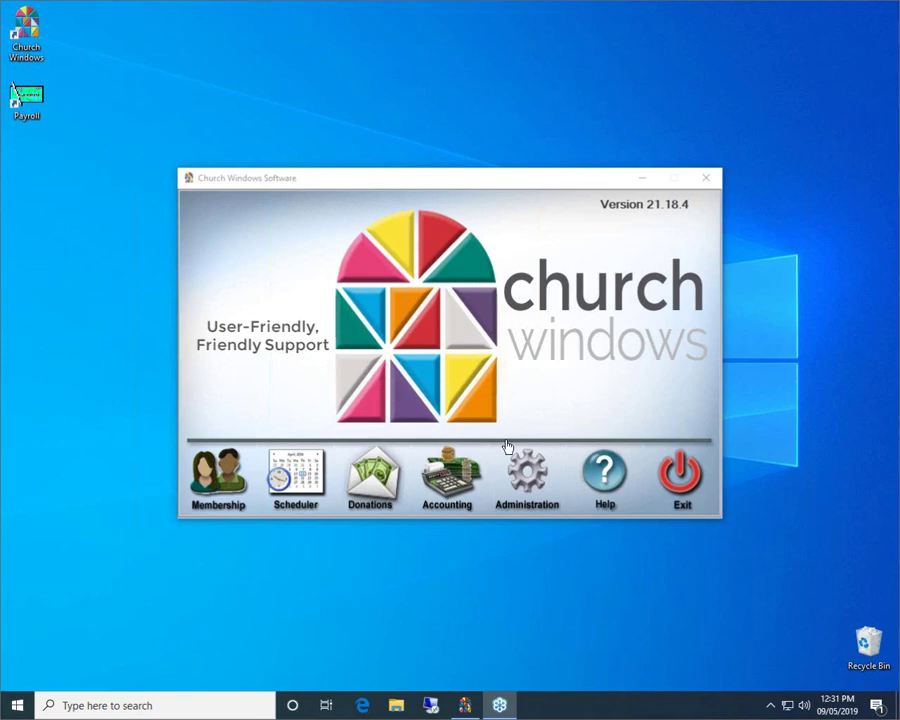
{"action": "left_click", "coordinate": [527, 480]}
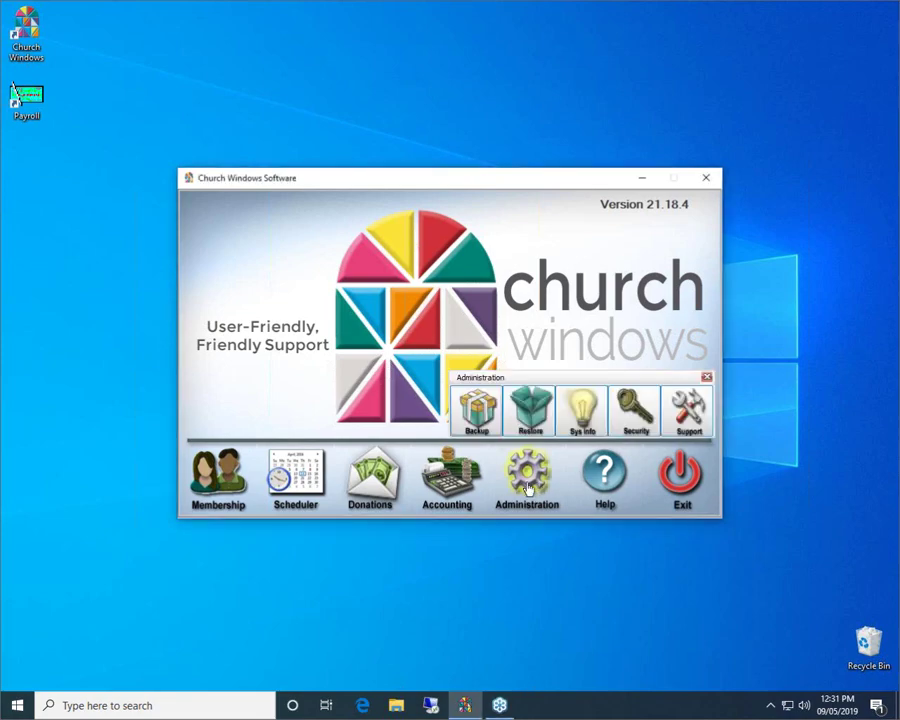
{"action": "left_click", "coordinate": [477, 410]}
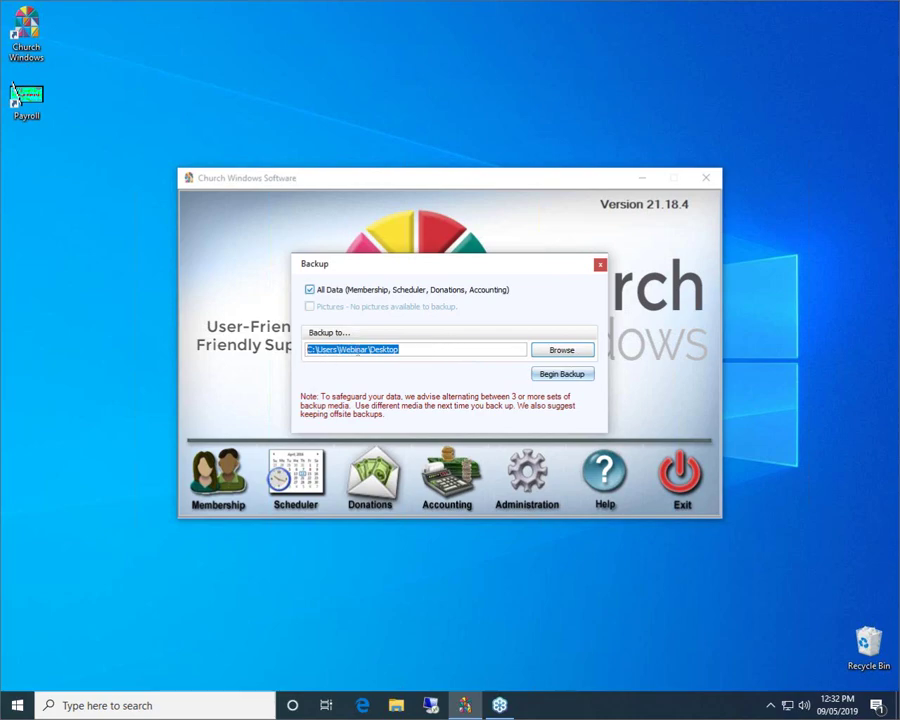
{"action": "left_click", "coordinate": [385, 349]}
{"action": "double_click", "coordinate": [385, 349]}
{"action": "left_click", "coordinate": [385, 349]}
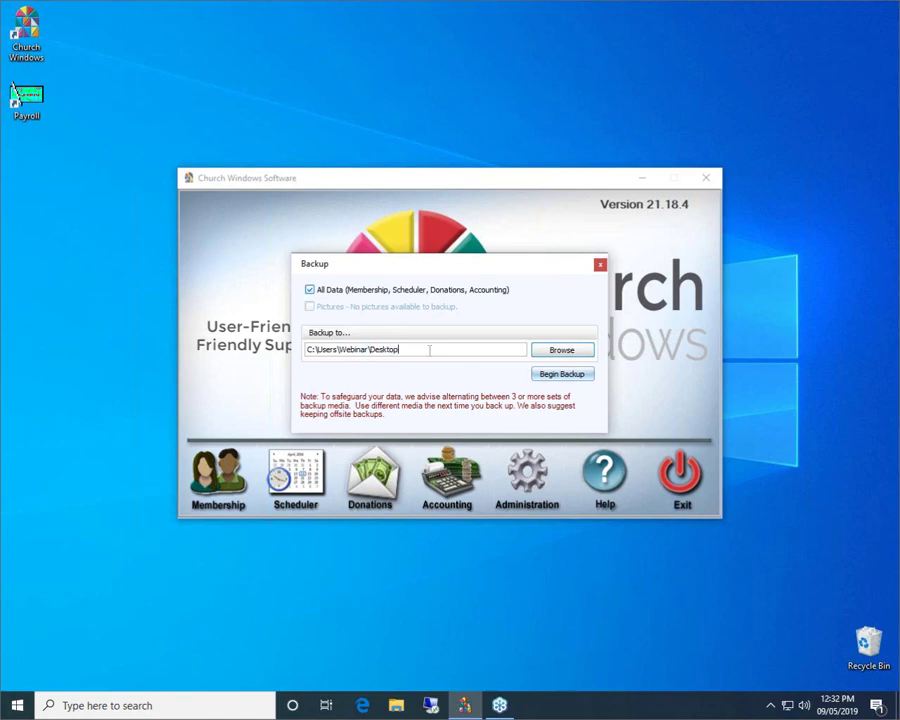
{"action": "left_click", "coordinate": [574, 377]}
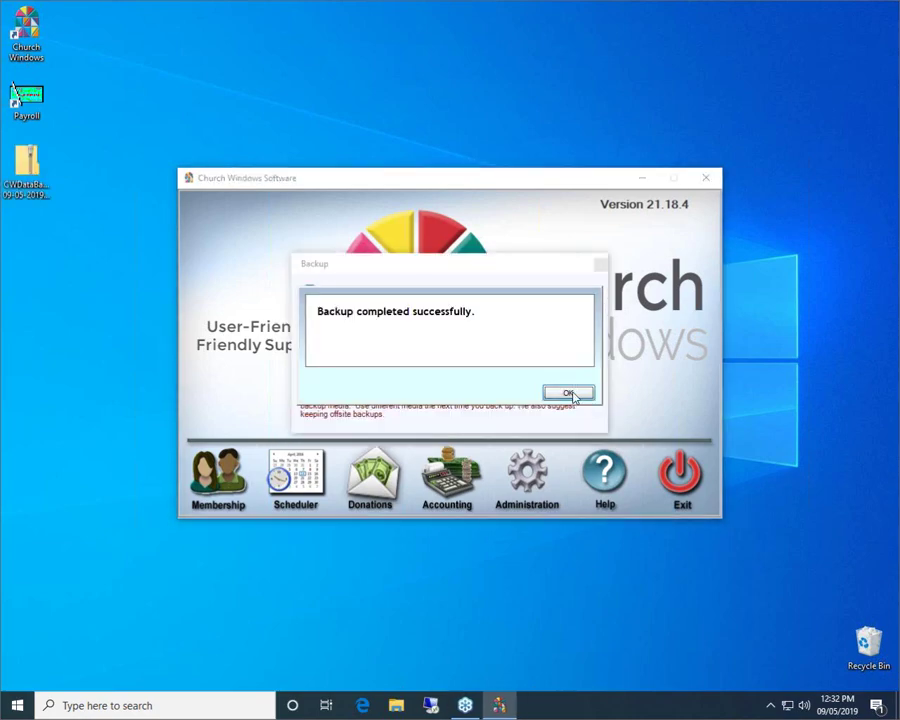
{"action": "left_click", "coordinate": [568, 393]}
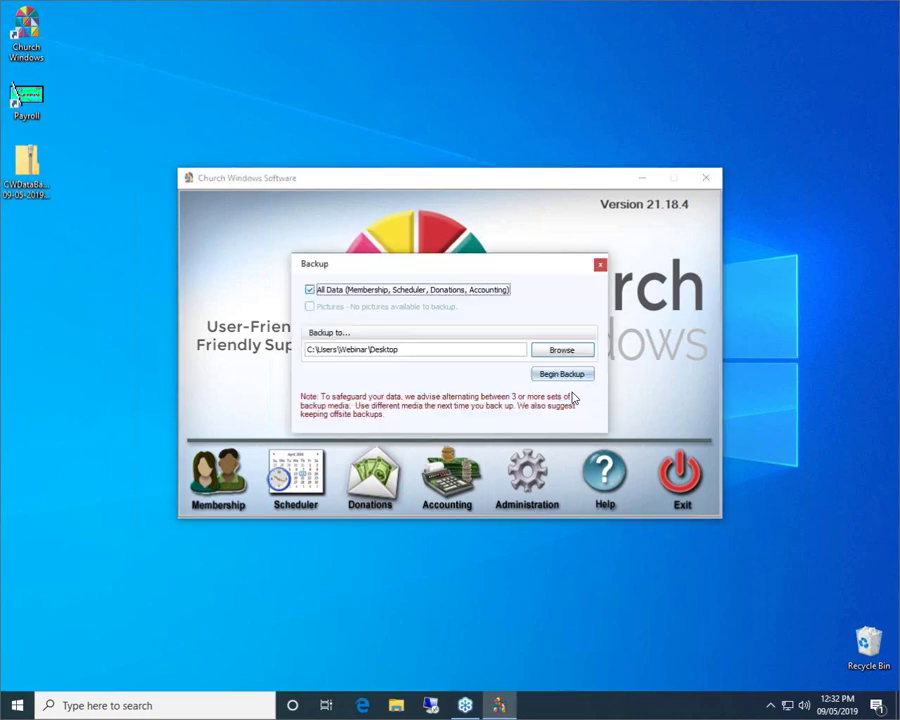
{"action": "left_click", "coordinate": [600, 266]}
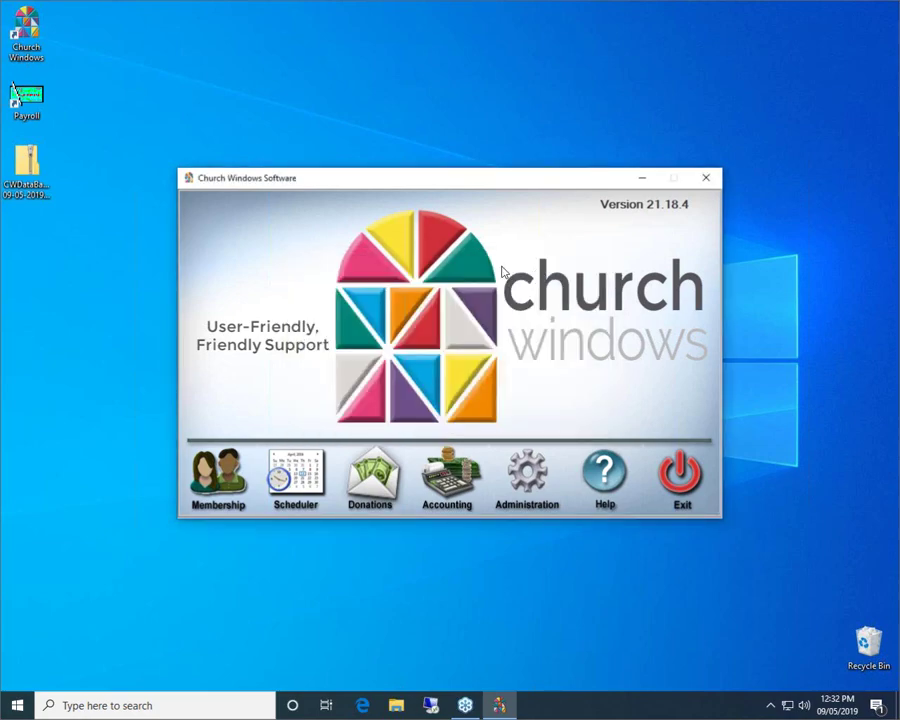
- Open the group and class setup in Membership and check the Show on Advance screen option for 1st & 2nd Grades SS
{"action": "left_click", "coordinate": [224, 474]}
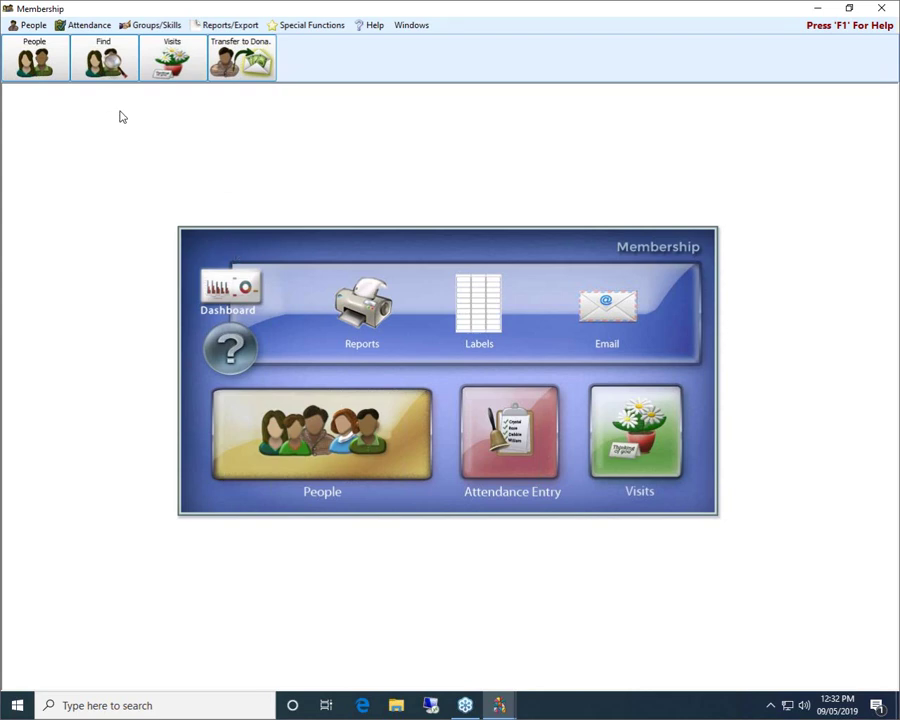
{"action": "left_click", "coordinate": [157, 28]}
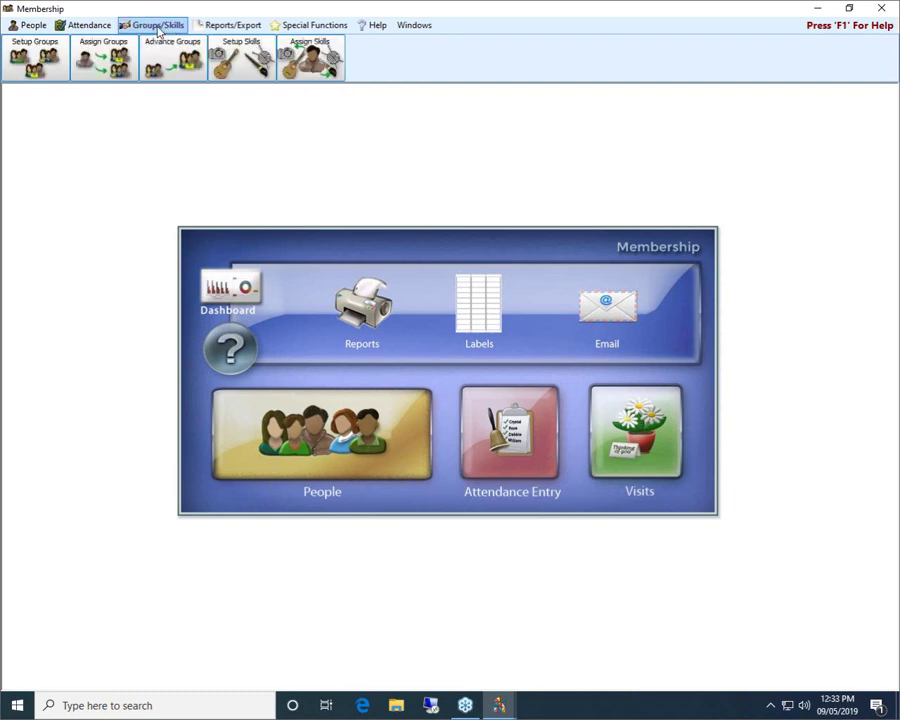
{"action": "left_click", "coordinate": [30, 58]}
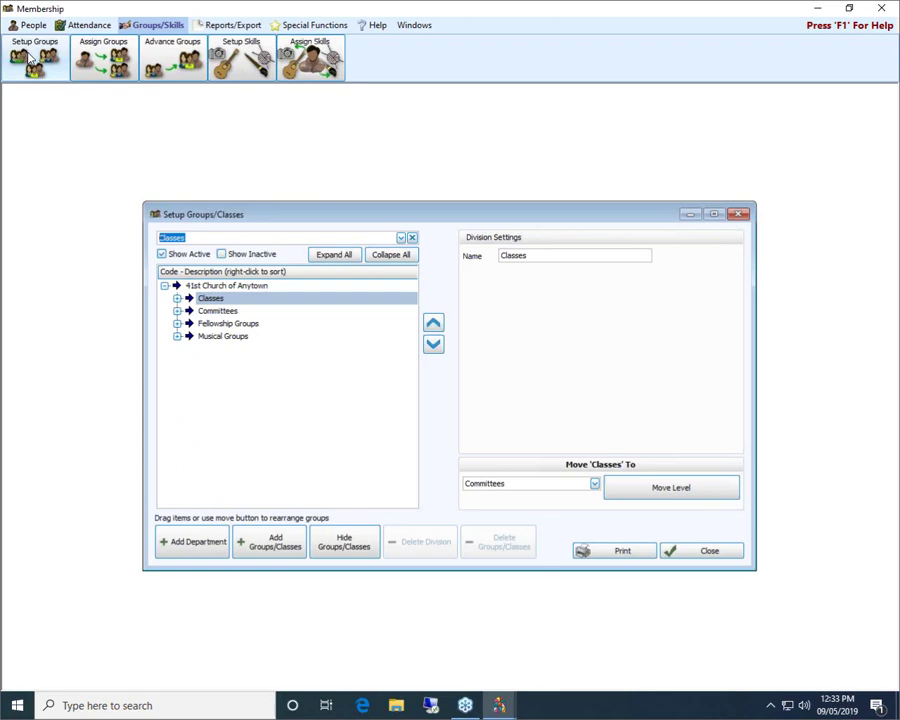
{"action": "left_click", "coordinate": [177, 299]}
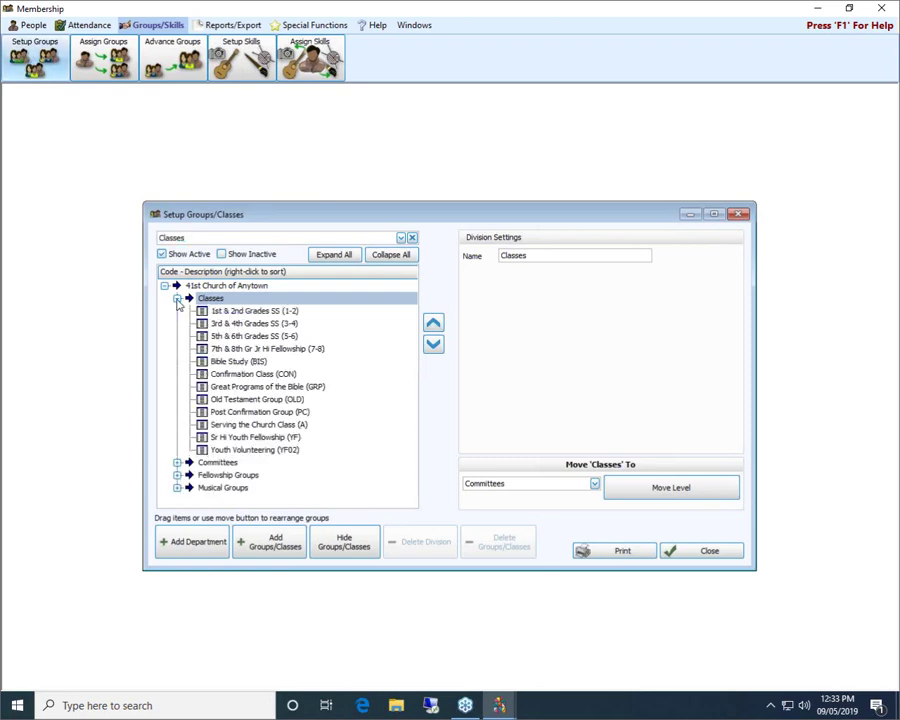
{"action": "left_click", "coordinate": [228, 312]}
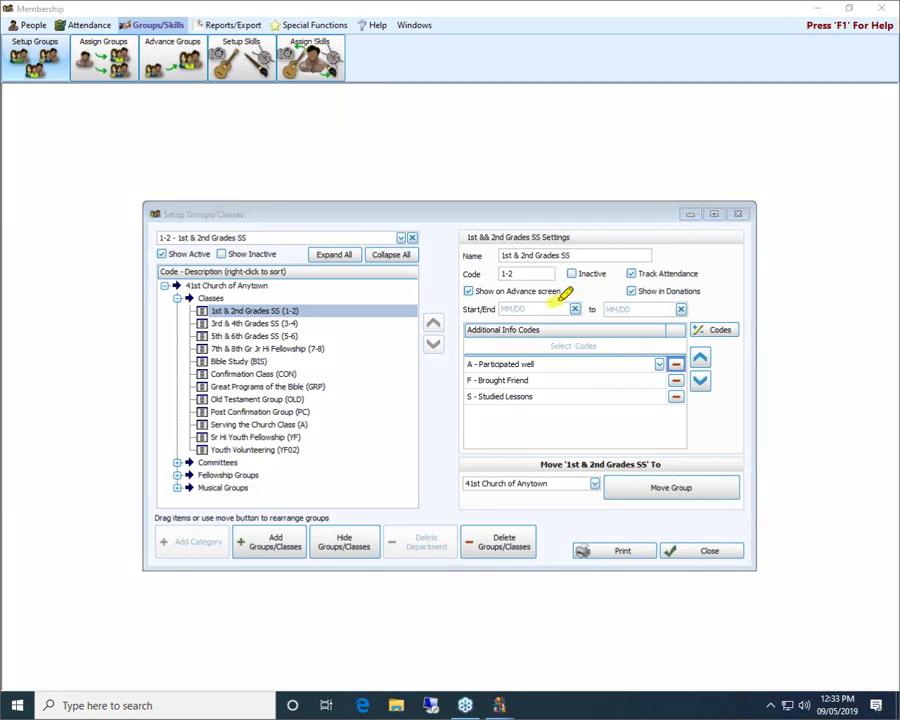
{"action": "mouse_move", "coordinate": [567, 280]}
{"action": "left_mouse_down"}
{"action": "mouse_move", "coordinate": [552, 292]}
{"action": "mouse_move", "coordinate": [478, 297]}
{"action": "left_mouse_up"}
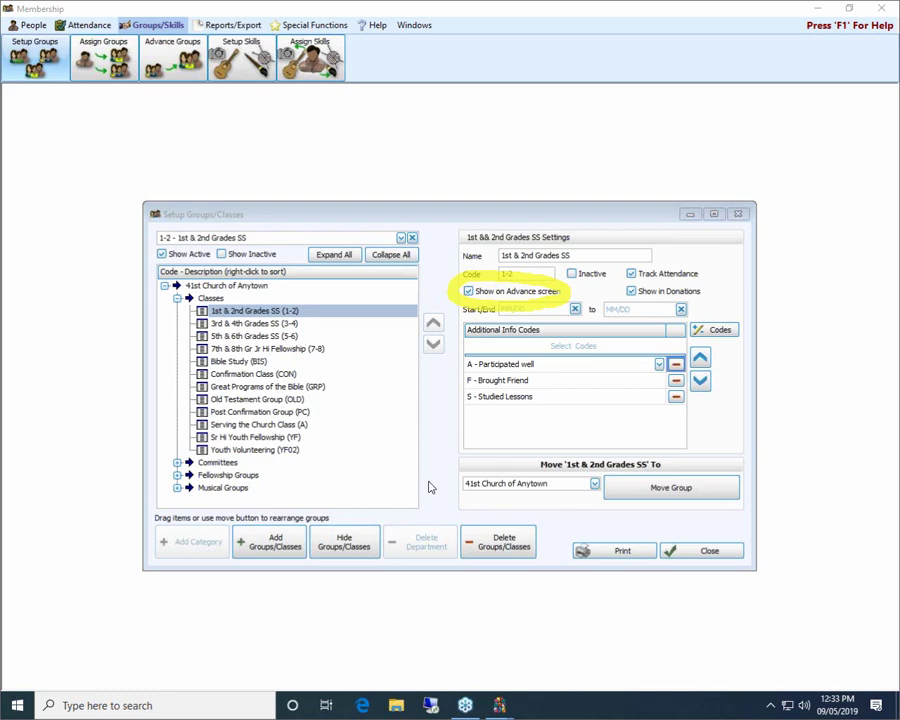
- Compare the Show on Advance screen option for the Finance committee and the grade 1 to 6 classes, then close the setup
{"action": "left_click", "coordinate": [177, 463]}
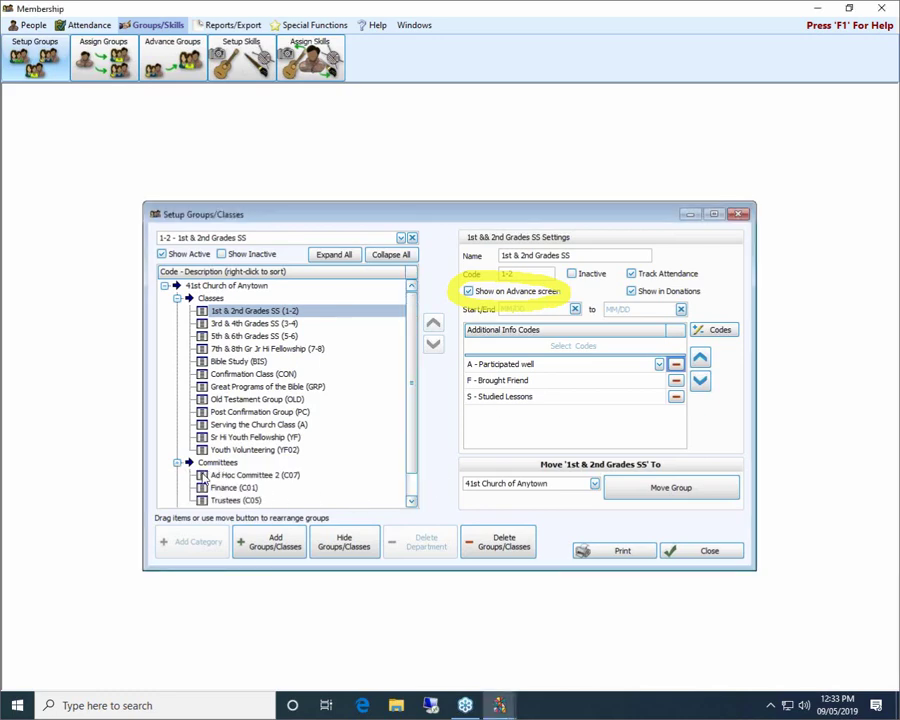
{"action": "left_click", "coordinate": [221, 488]}
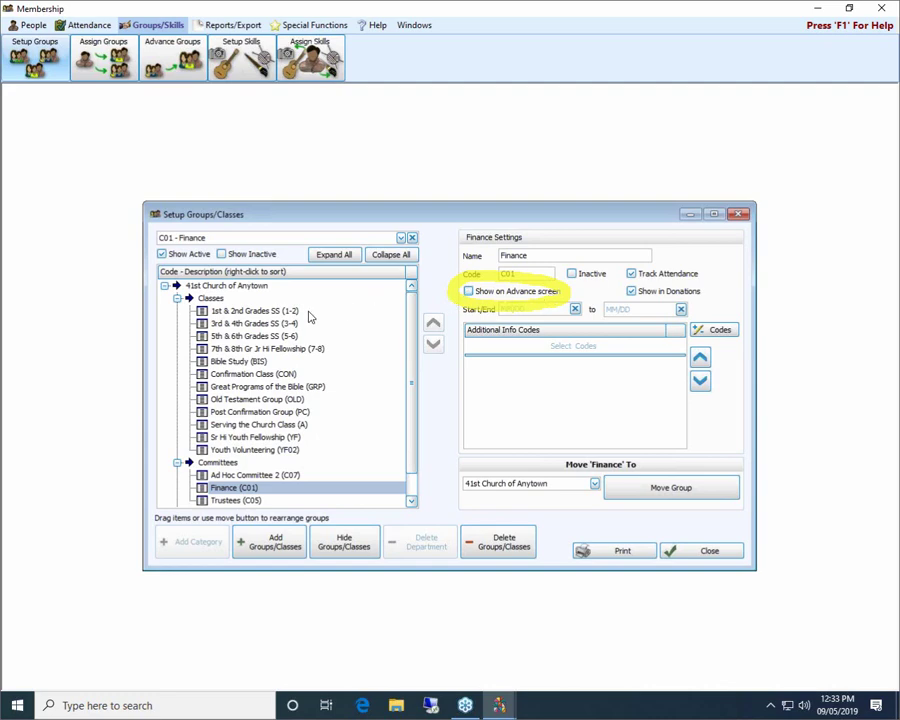
{"action": "left_click", "coordinate": [243, 313]}
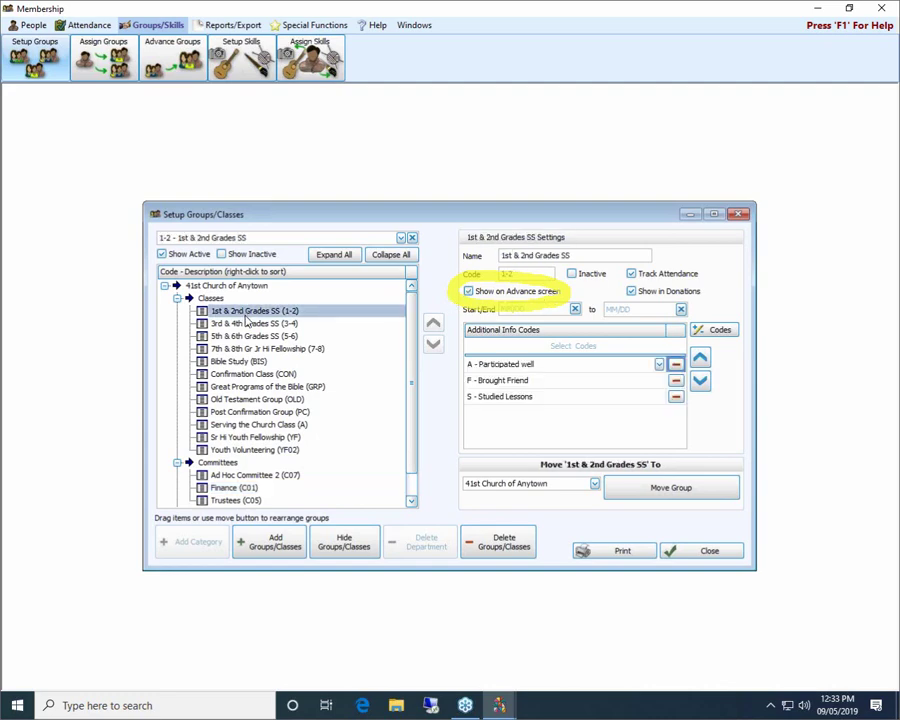
{"action": "left_click", "coordinate": [252, 325]}
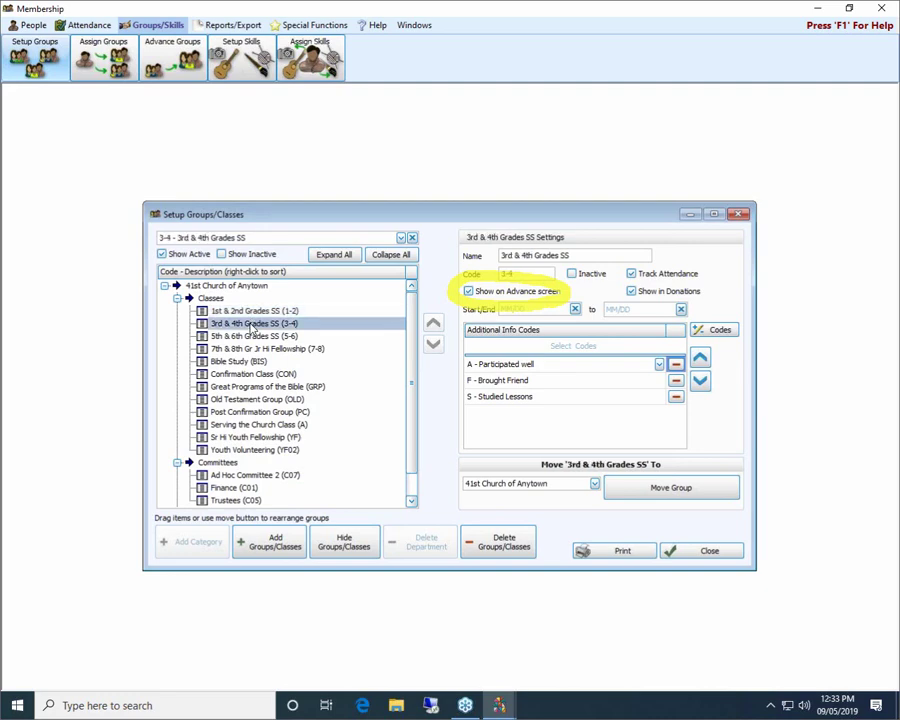
{"action": "left_click", "coordinate": [258, 337]}
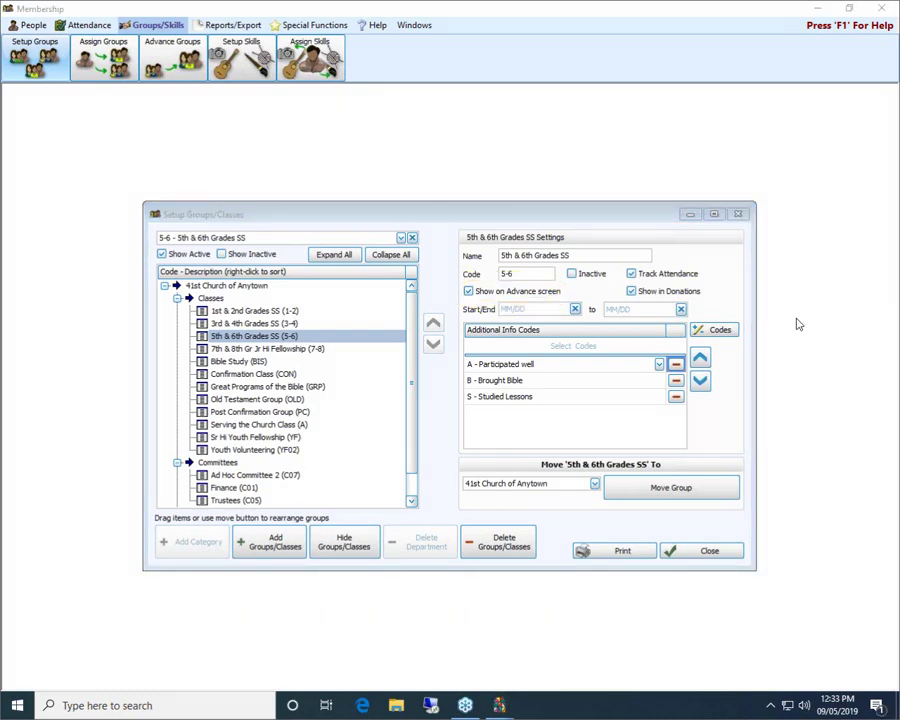
{"action": "left_click", "coordinate": [710, 552]}
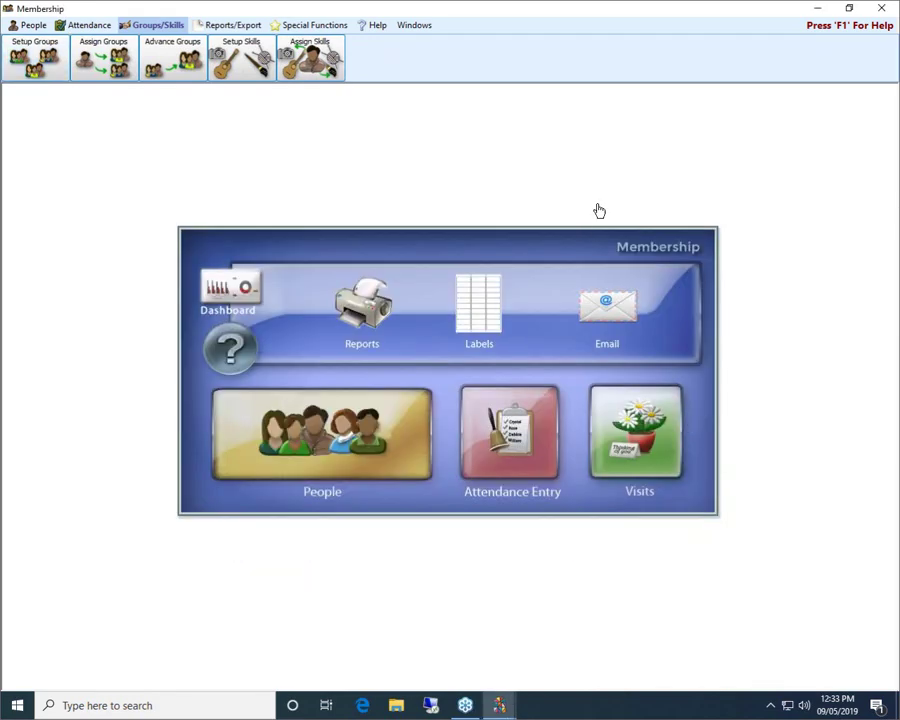
- Open the People records and check the School grade field for the first member family's widowed parent and child
{"action": "left_click", "coordinate": [316, 436]}
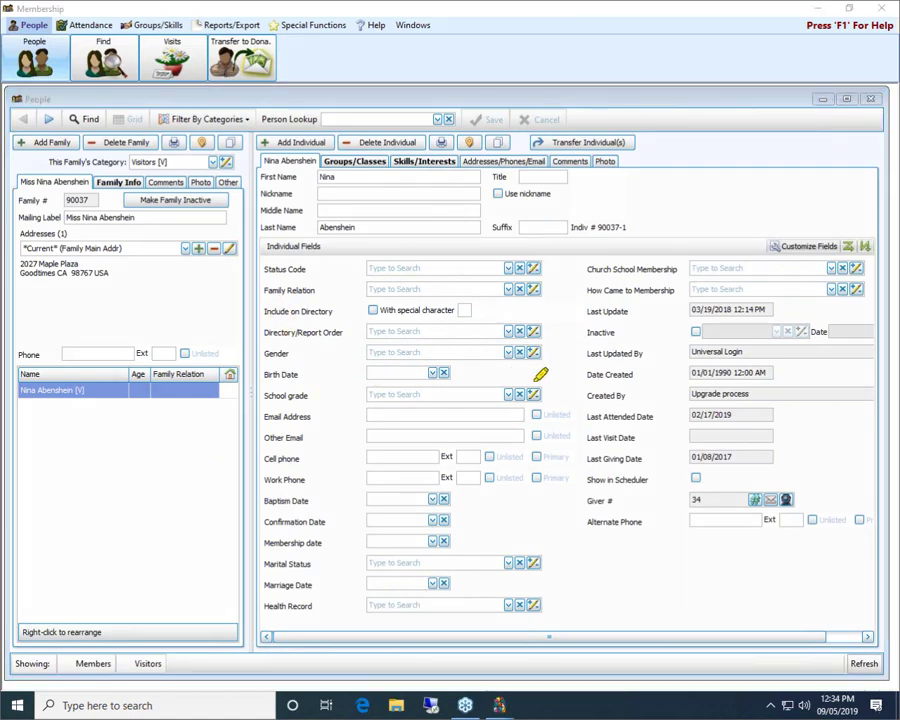
{"action": "mouse_move", "coordinate": [556, 378]}
{"action": "left_mouse_down"}
{"action": "mouse_move", "coordinate": [378, 370]}
{"action": "mouse_move", "coordinate": [283, 374]}
{"action": "mouse_move", "coordinate": [258, 387]}
{"action": "left_mouse_up"}
{"action": "mouse_move", "coordinate": [285, 398]}
{"action": "left_mouse_down"}
{"action": "mouse_move", "coordinate": [540, 410]}
{"action": "mouse_move", "coordinate": [563, 385]}
{"action": "left_mouse_up"}
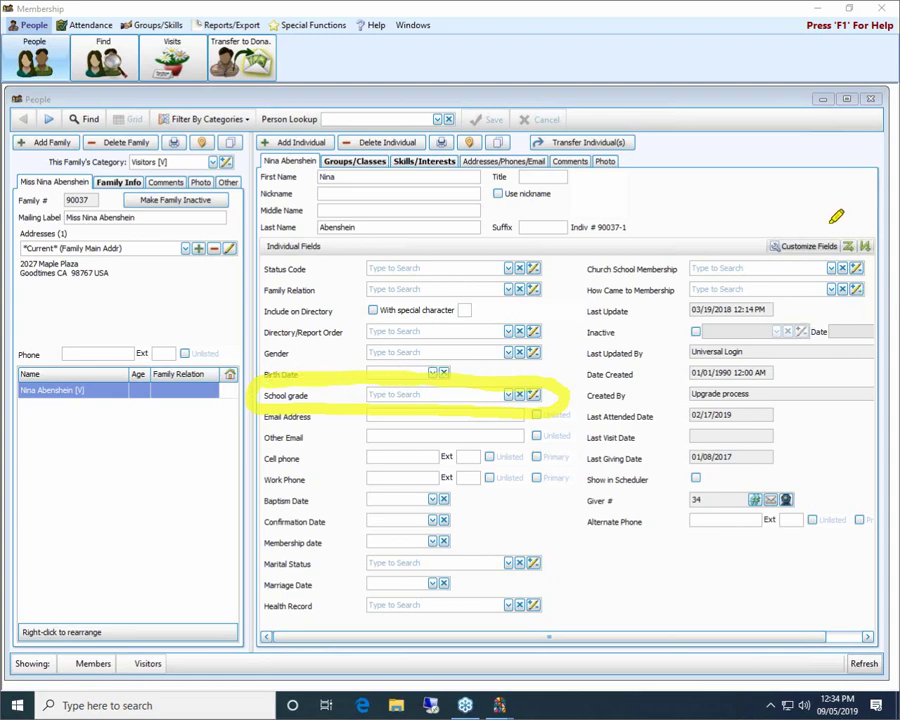
{"action": "mouse_move", "coordinate": [842, 232]}
{"action": "left_mouse_down"}
{"action": "mouse_move", "coordinate": [785, 222]}
{"action": "mouse_move", "coordinate": [764, 240]}
{"action": "mouse_move", "coordinate": [816, 255]}
{"action": "mouse_move", "coordinate": [842, 243]}
{"action": "mouse_move", "coordinate": [829, 224]}
{"action": "left_mouse_up"}
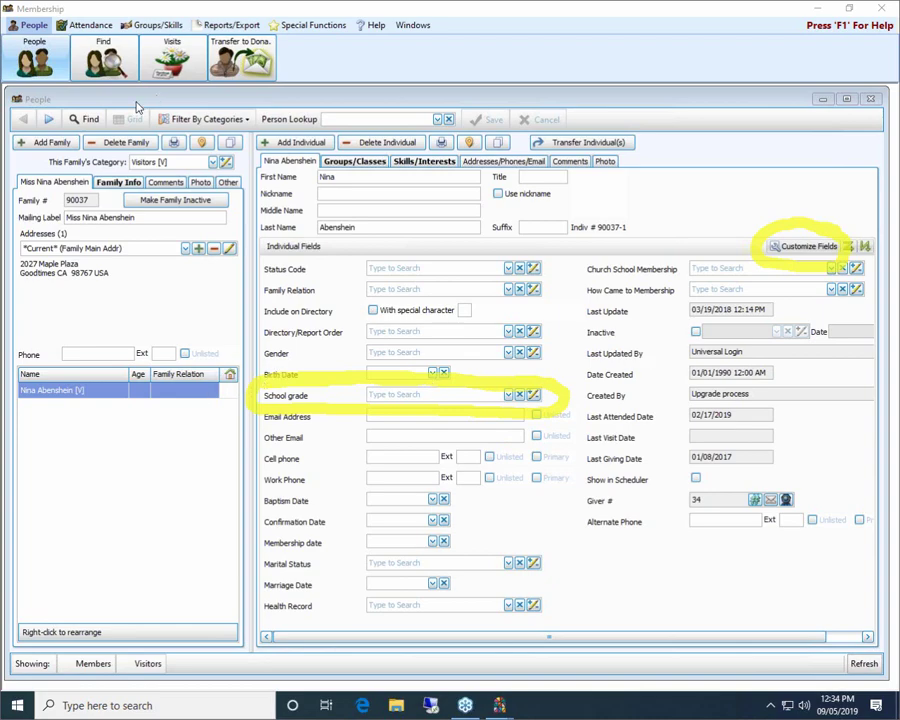
{"action": "left_click", "coordinate": [52, 120]}
{"action": "left_click", "coordinate": [52, 120]}
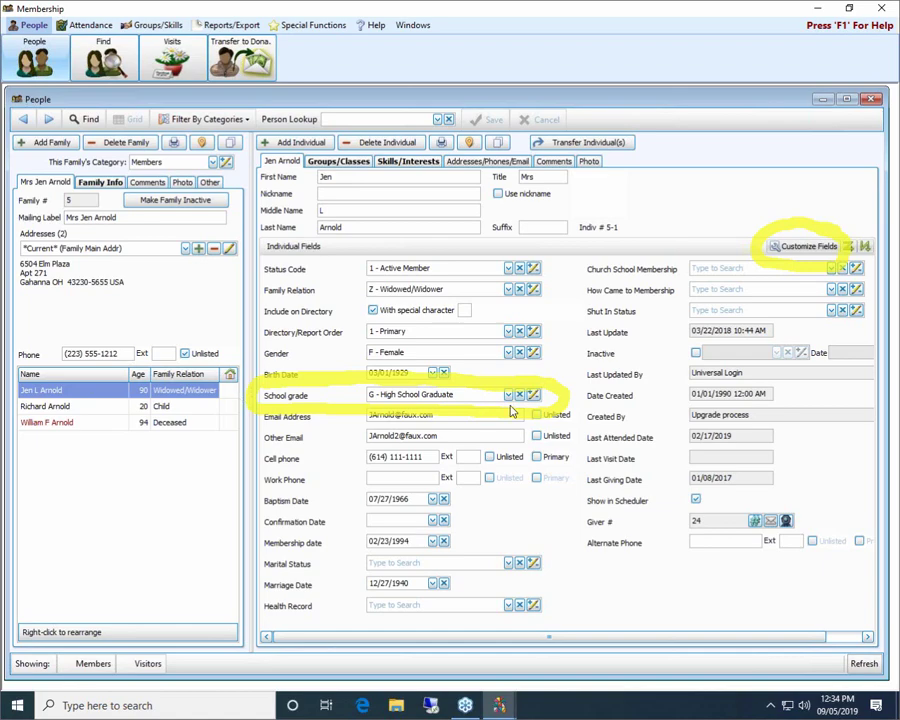
{"action": "left_click", "coordinate": [88, 408]}
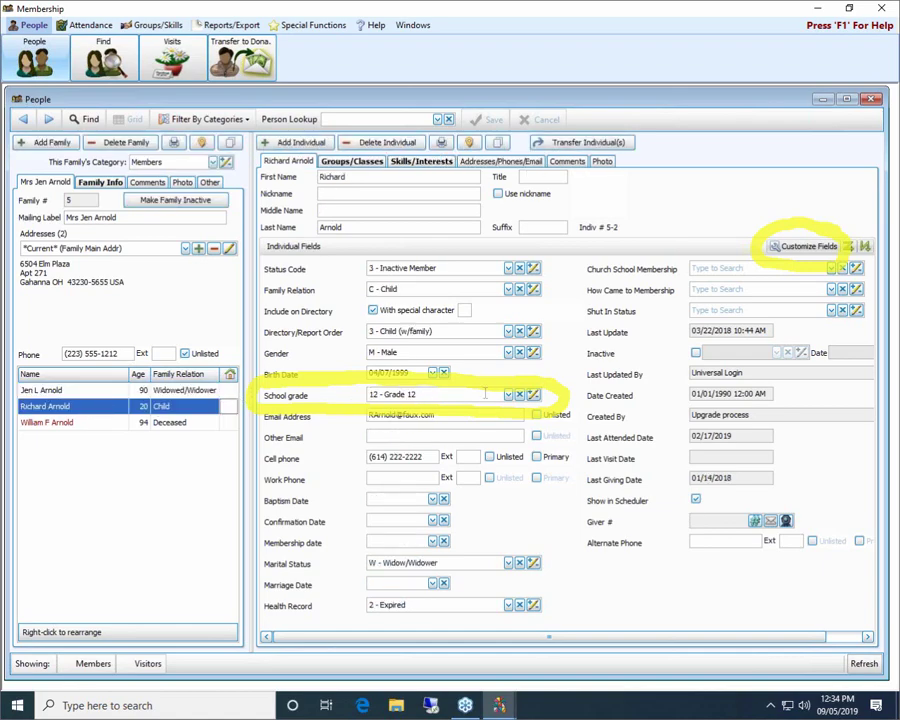
- Browse further family records, check the School grade of the youngest child in a four-person family, and close the People records
{"action": "left_click", "coordinate": [50, 120]}
{"action": "left_click", "coordinate": [50, 120]}
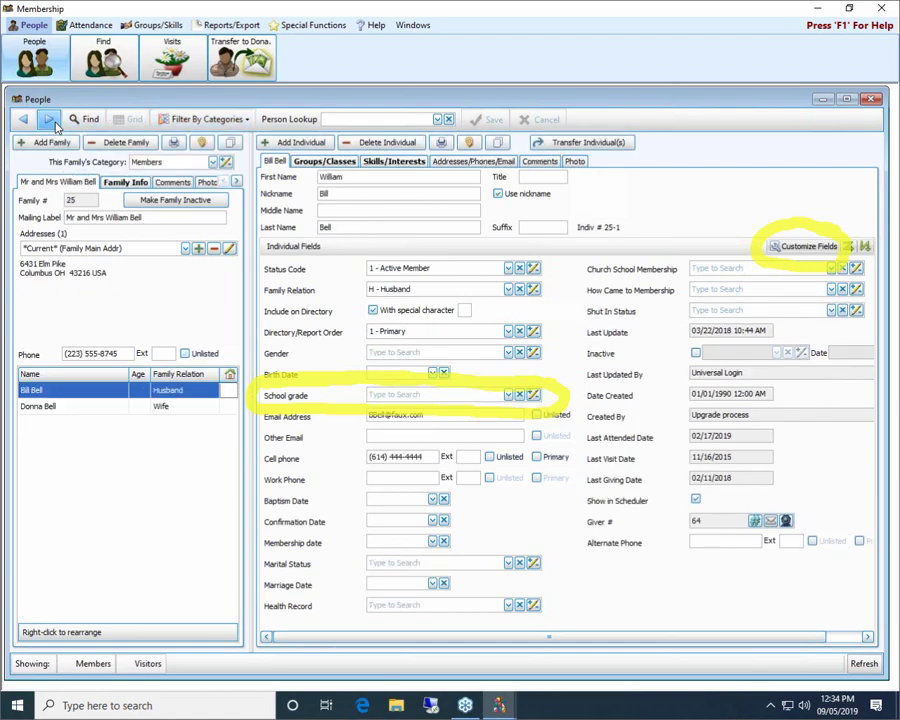
{"action": "left_click", "coordinate": [50, 120]}
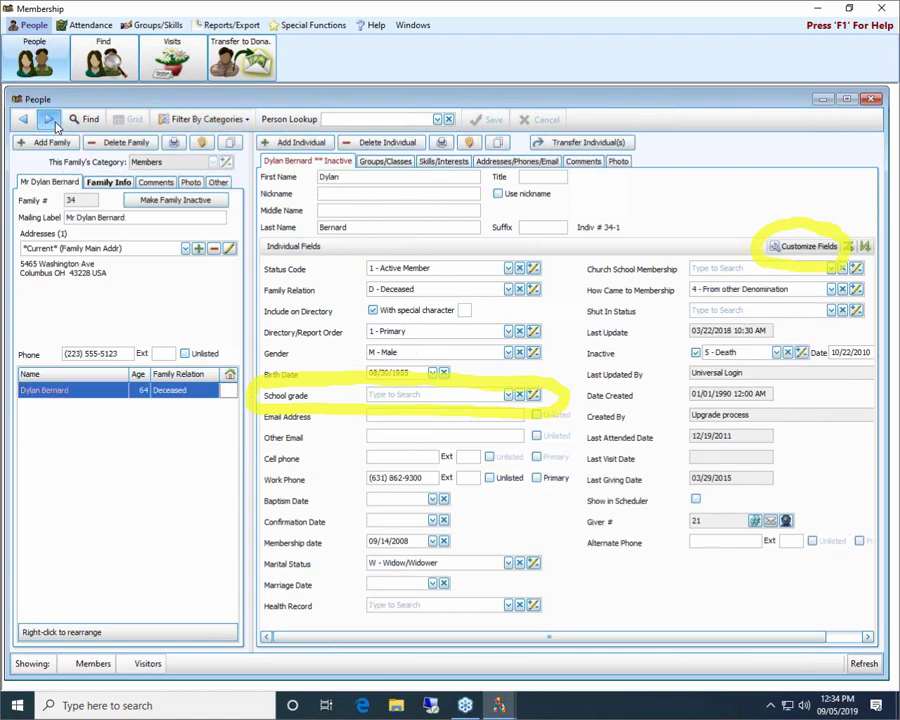
{"action": "left_click", "coordinate": [50, 120]}
{"action": "left_click", "coordinate": [50, 120]}
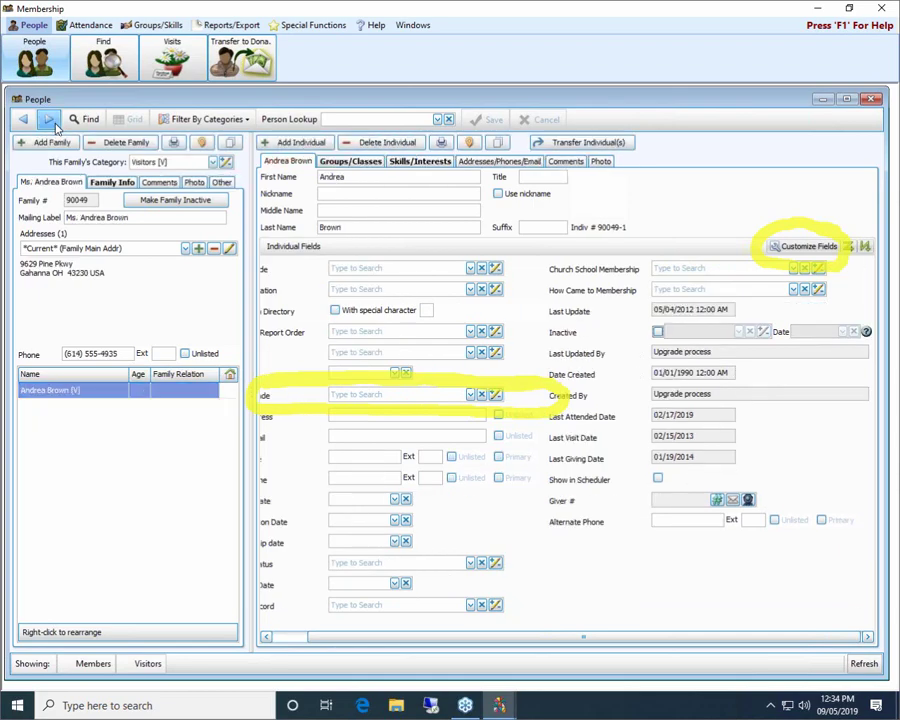
{"action": "left_click", "coordinate": [23, 119]}
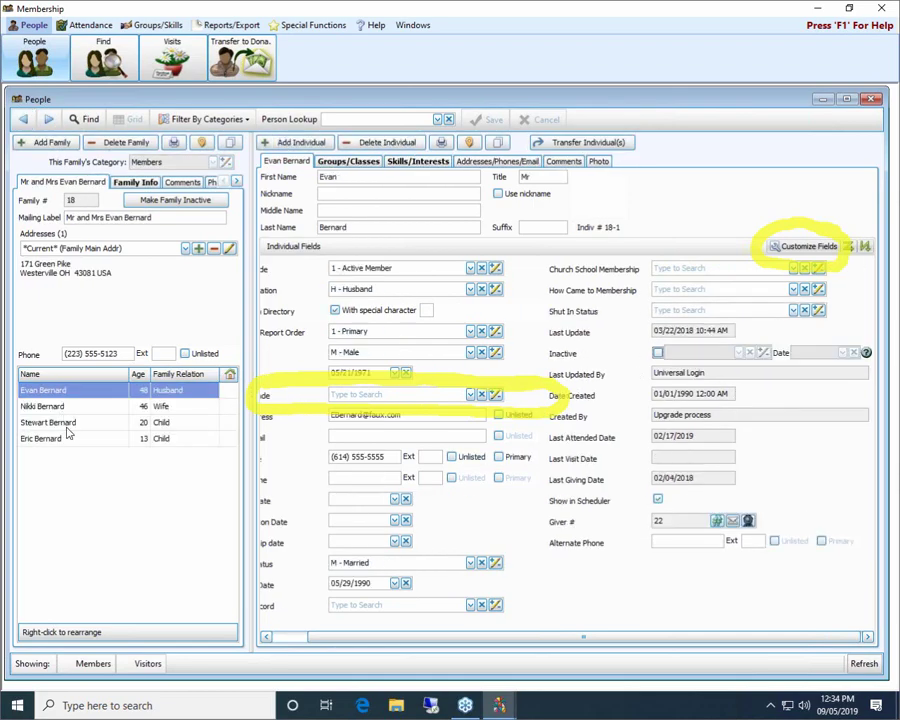
{"action": "left_click", "coordinate": [62, 422]}
{"action": "left_click", "coordinate": [45, 438]}
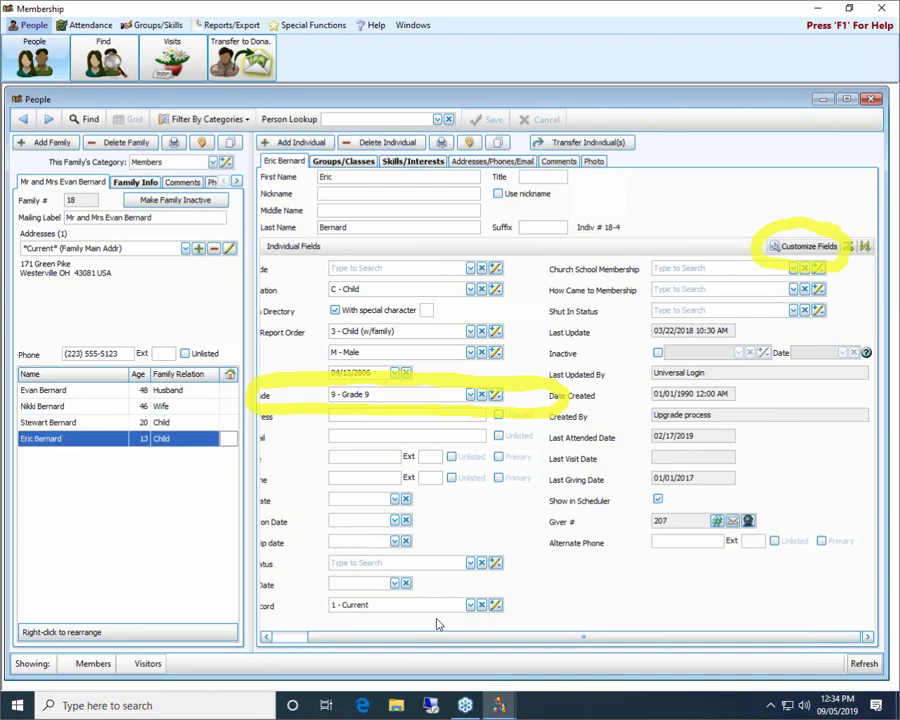
{"action": "left_click_drag", "start_coordinate": [440, 637], "coordinate": [405, 637]}
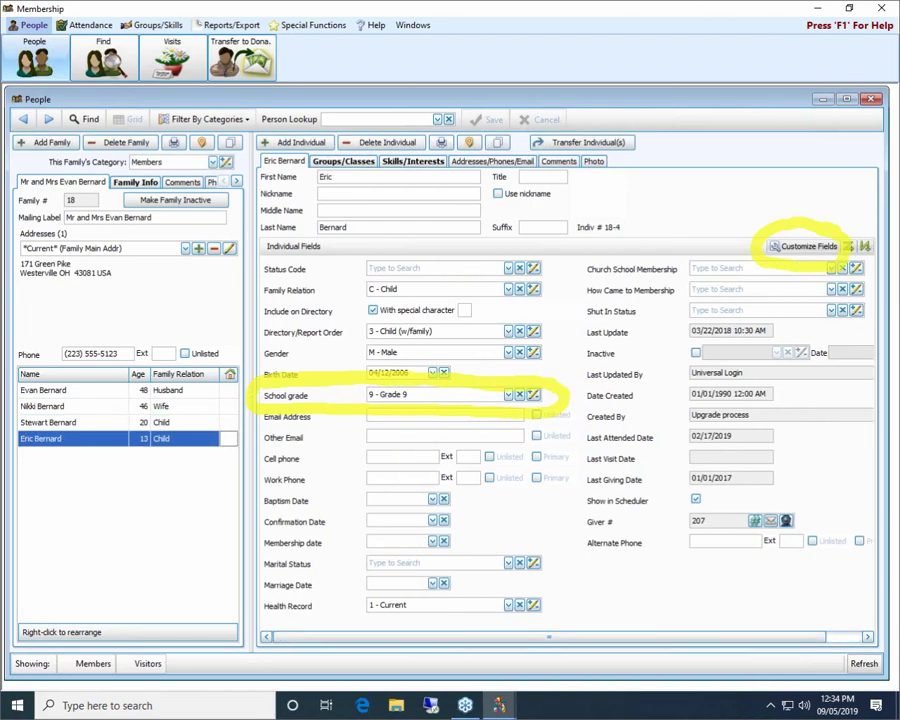
{"action": "left_click", "coordinate": [873, 98]}
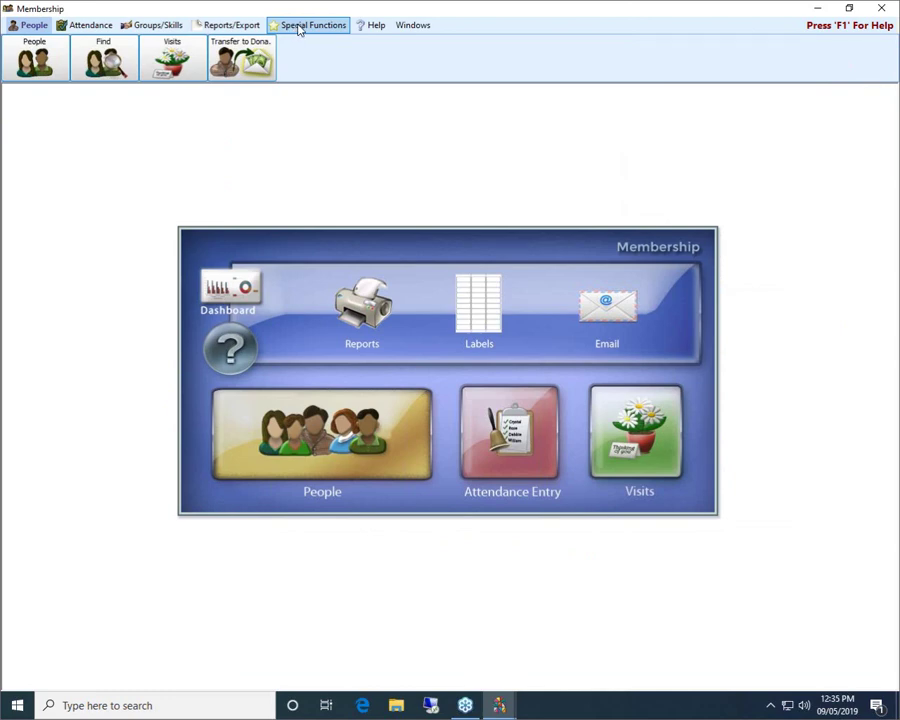
- Open Advance Groups/Classes and select the 1st & 2nd, 3rd & 4th and 5th & 6th Grades SS classes
{"action": "left_click", "coordinate": [298, 26]}
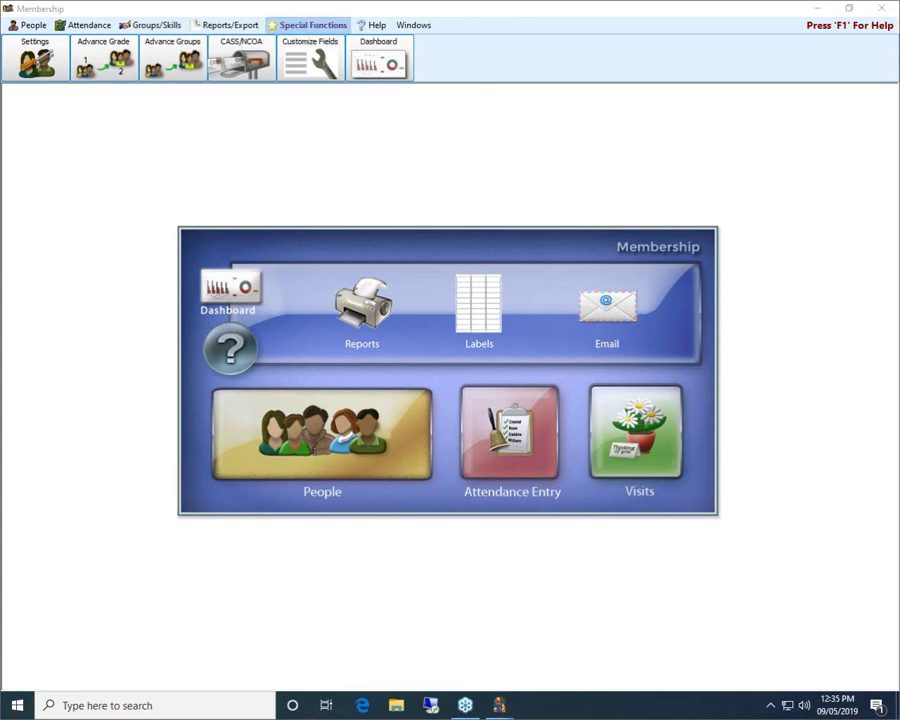
{"action": "mouse_move", "coordinate": [262, 4]}
{"action": "left_mouse_down"}
{"action": "mouse_move", "coordinate": [360, 26]}
{"action": "mouse_move", "coordinate": [350, 8]}
{"action": "left_mouse_up"}
{"action": "mouse_move", "coordinate": [140, 30]}
{"action": "left_mouse_down"}
{"action": "mouse_move", "coordinate": [93, 22]}
{"action": "mouse_move", "coordinate": [110, 86]}
{"action": "mouse_move", "coordinate": [193, 80]}
{"action": "mouse_move", "coordinate": [222, 42]}
{"action": "mouse_move", "coordinate": [90, 16]}
{"action": "left_mouse_up"}
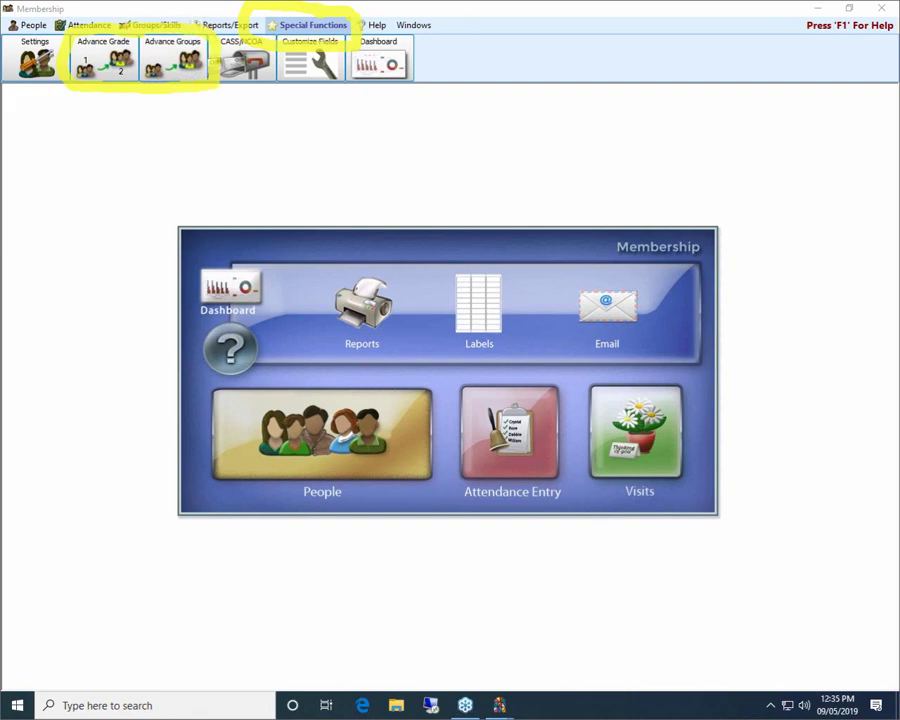
{"action": "left_click", "coordinate": [165, 60]}
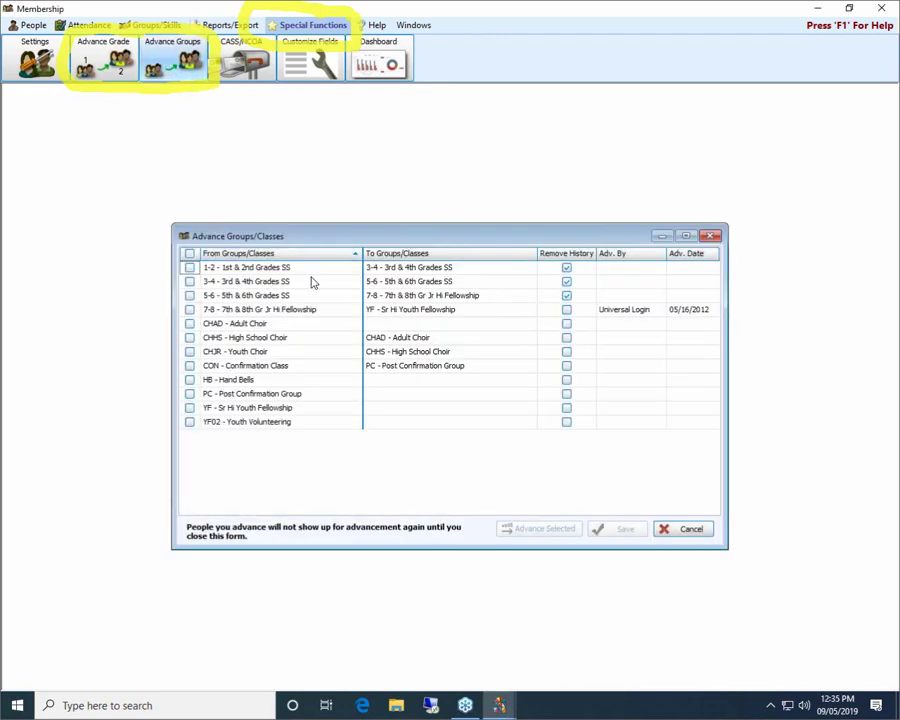
{"action": "left_click", "coordinate": [190, 268]}
{"action": "left_click", "coordinate": [189, 282]}
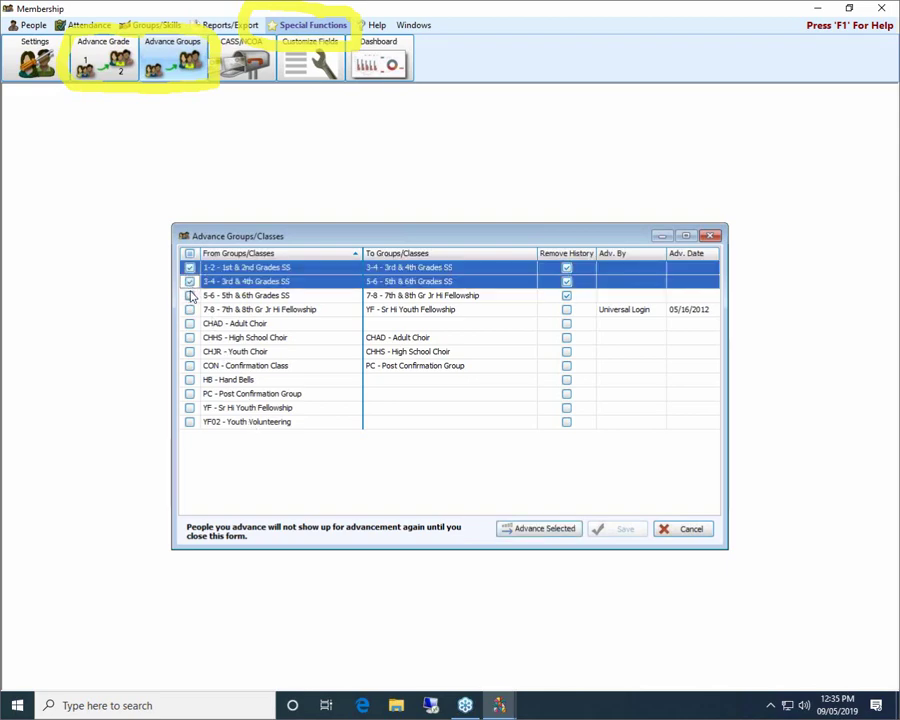
{"action": "left_click", "coordinate": [190, 296]}
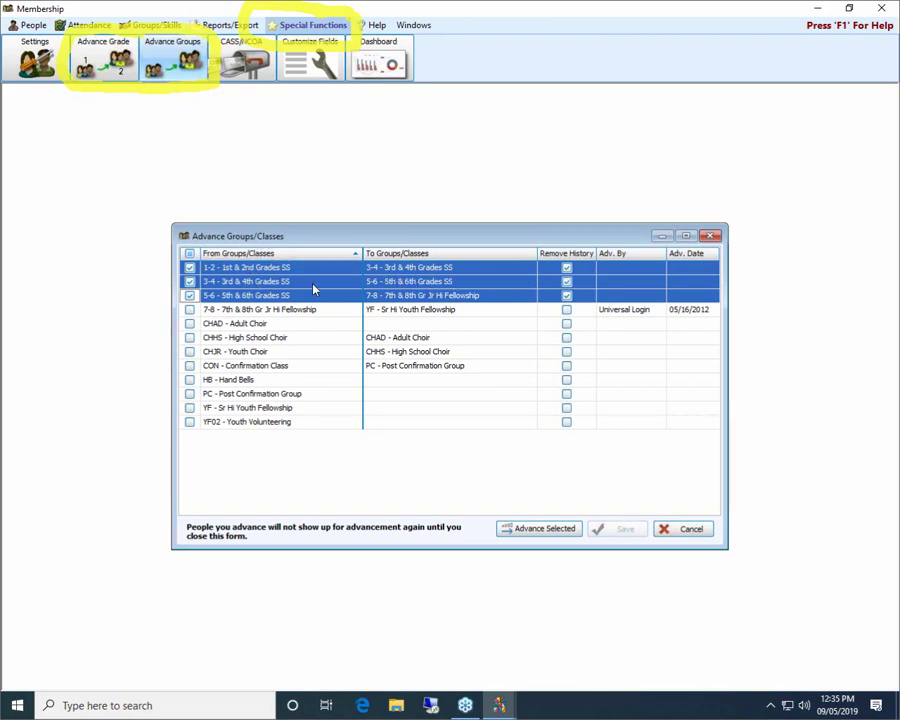
- Turn off Remove History for the 1st & 2nd, 3rd & 4th and 5th & 6th Grades SS classes and save
{"action": "left_click", "coordinate": [566, 297]}
{"action": "left_click", "coordinate": [567, 269]}
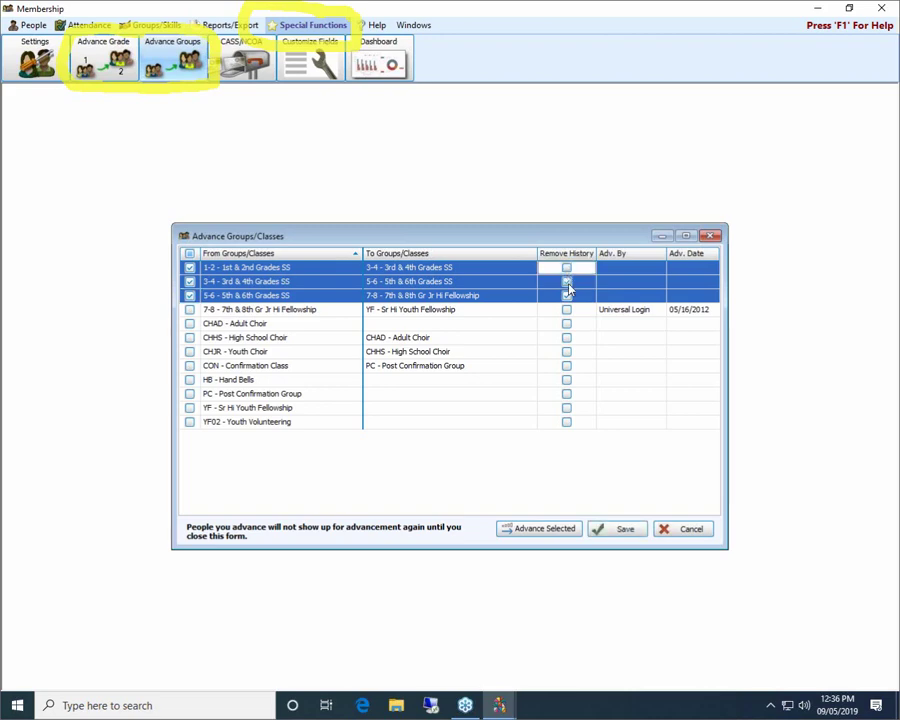
{"action": "left_click", "coordinate": [567, 283]}
{"action": "left_click", "coordinate": [567, 297]}
{"action": "left_click", "coordinate": [615, 532]}
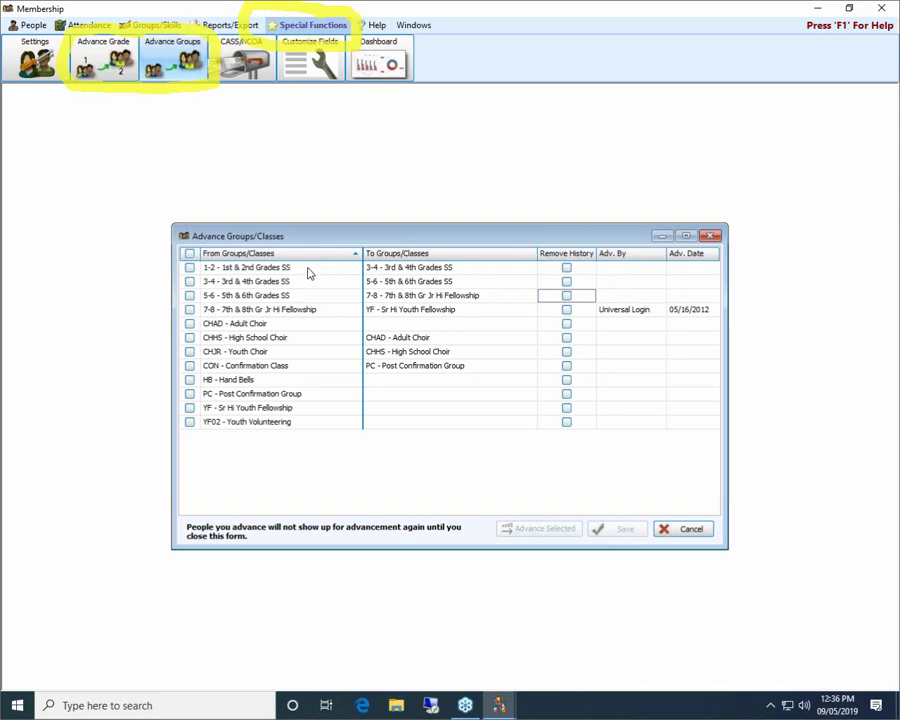
- Clear the destination class for 1st & 2nd Grades SS and set it back to 3-4 - 3rd & 4th Grades SS
{"action": "left_click", "coordinate": [400, 268]}
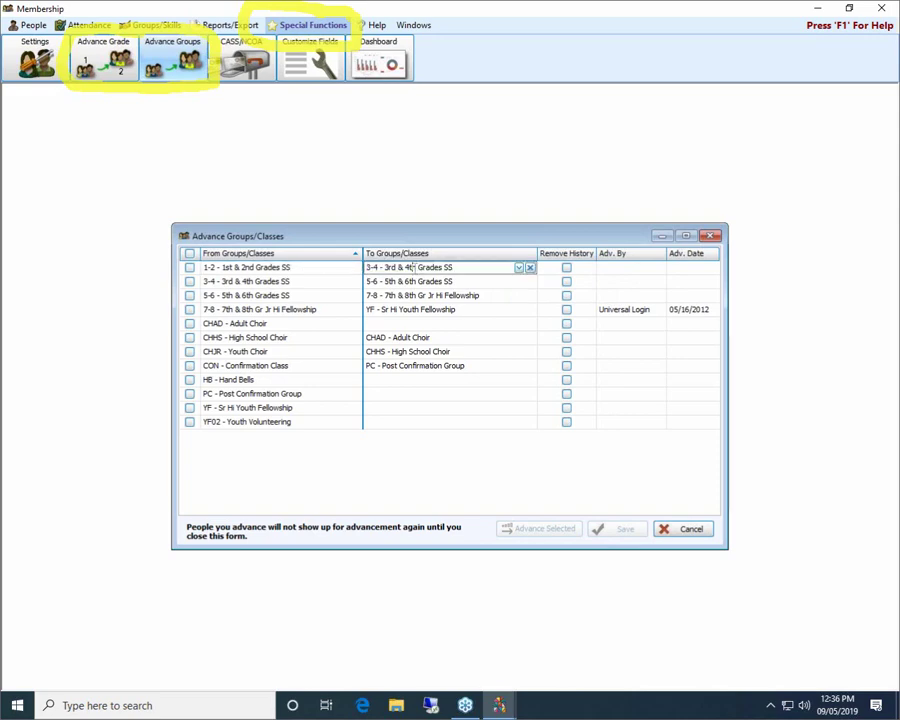
{"action": "left_click", "coordinate": [530, 269]}
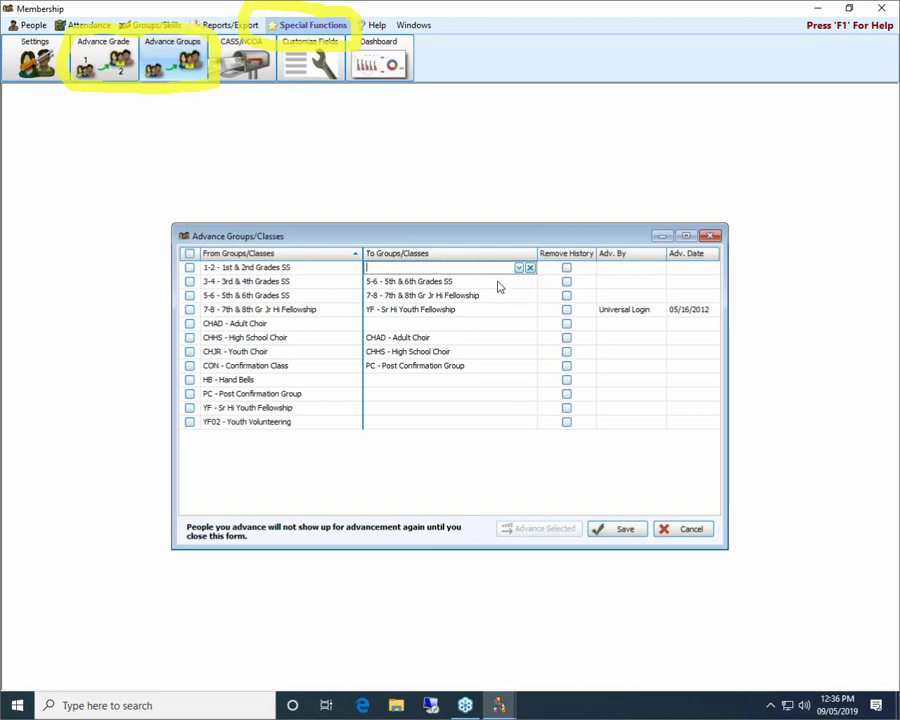
{"action": "left_click", "coordinate": [496, 281]}
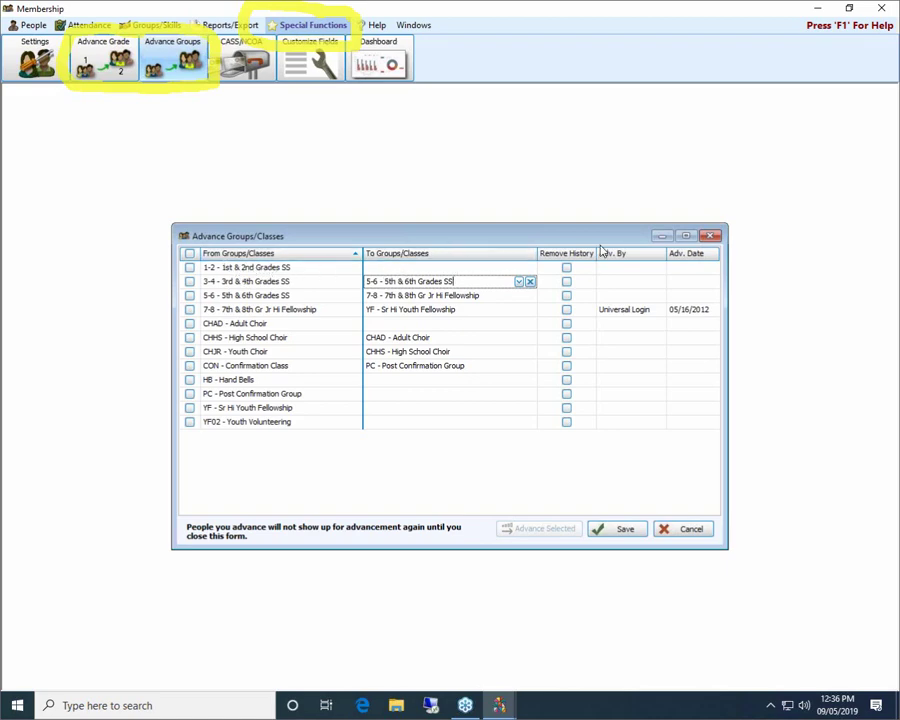
{"action": "left_click", "coordinate": [520, 268]}
{"action": "left_click", "coordinate": [519, 268]}
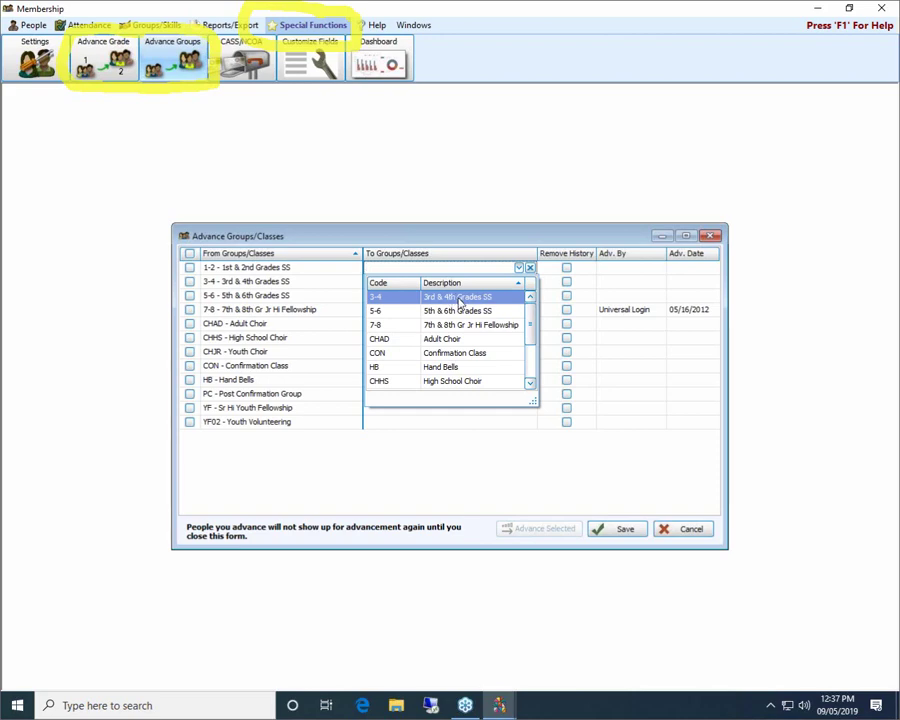
{"action": "left_click", "coordinate": [428, 299]}
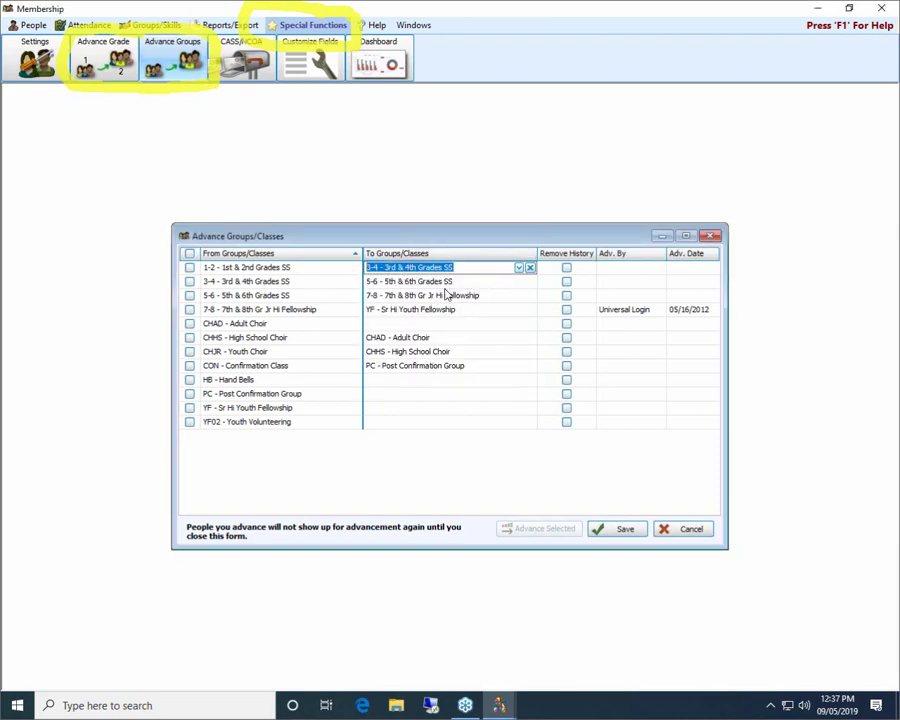
- Select only the 1st & 2nd, 3rd & 4th and 5th & 6th Grades SS classes and start advancing them
{"action": "left_click", "coordinate": [190, 255]}
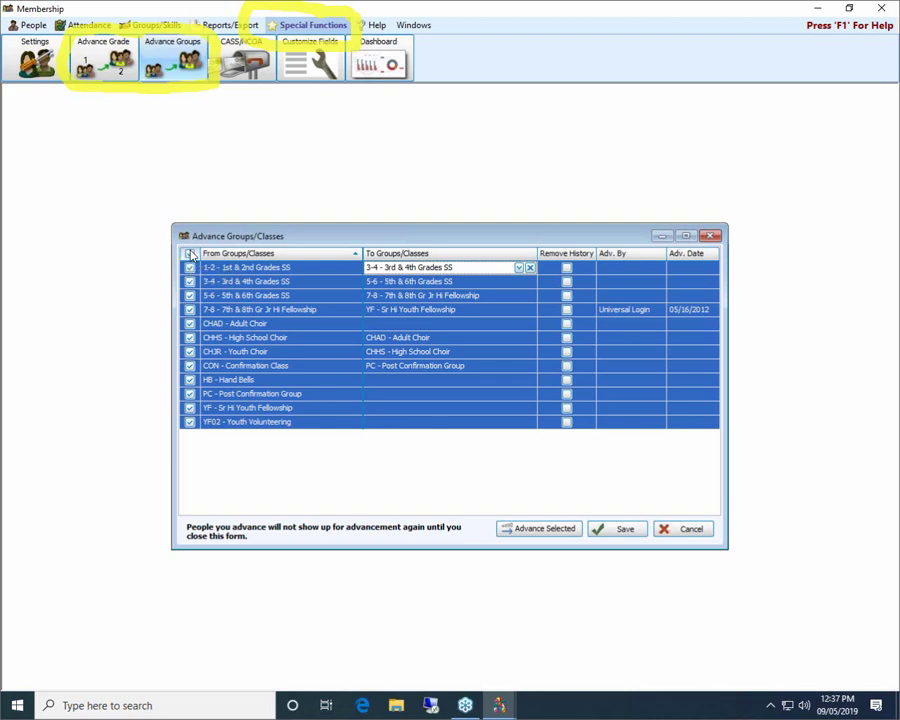
{"action": "left_click", "coordinate": [190, 254]}
{"action": "left_click", "coordinate": [190, 268]}
{"action": "left_click", "coordinate": [190, 281]}
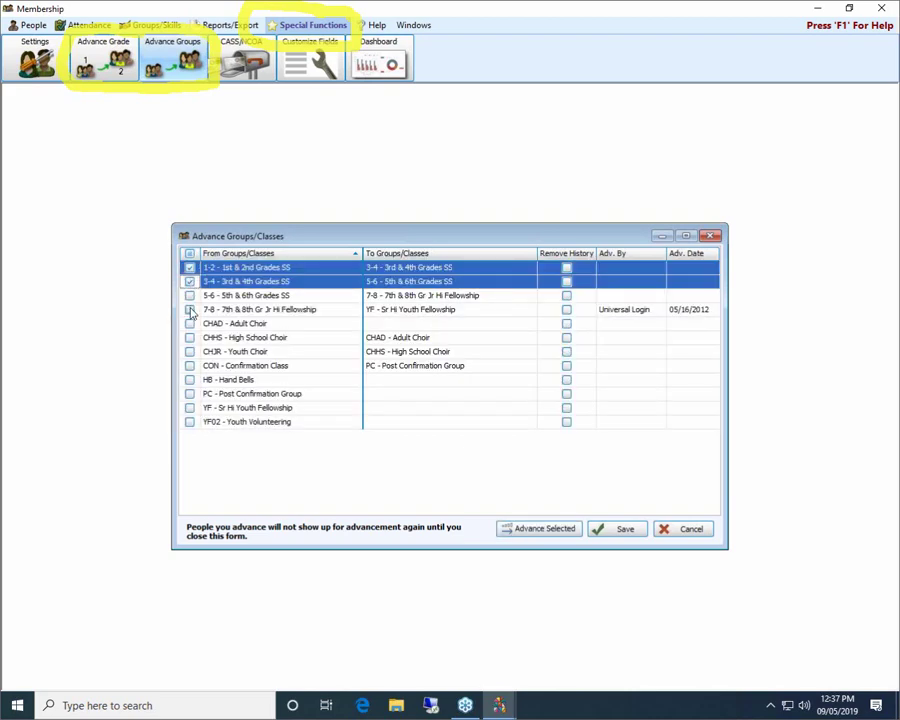
{"action": "left_click", "coordinate": [190, 296]}
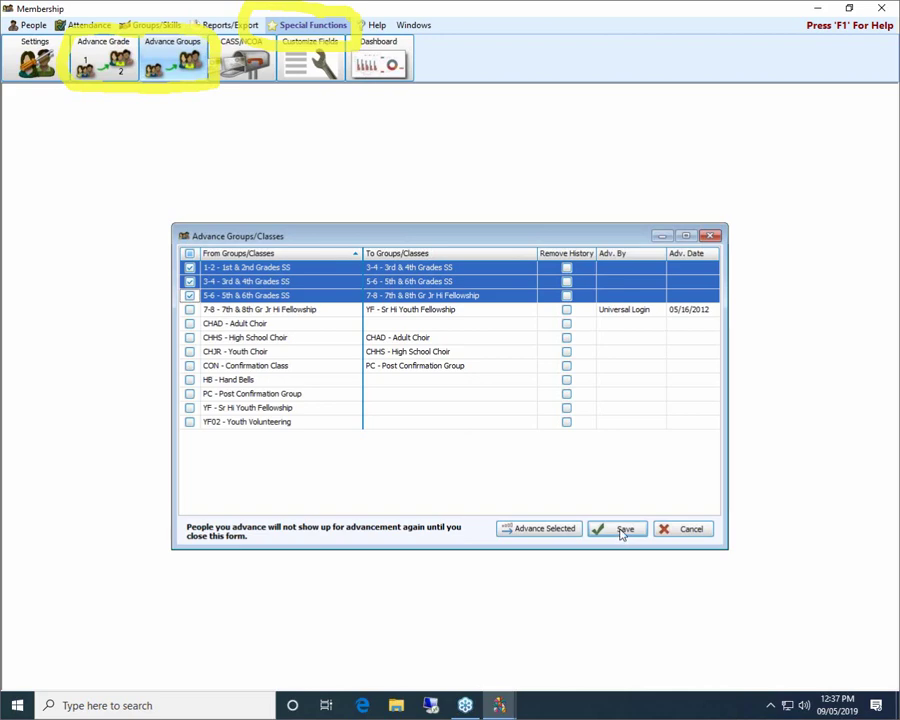
{"action": "left_click", "coordinate": [557, 530]}
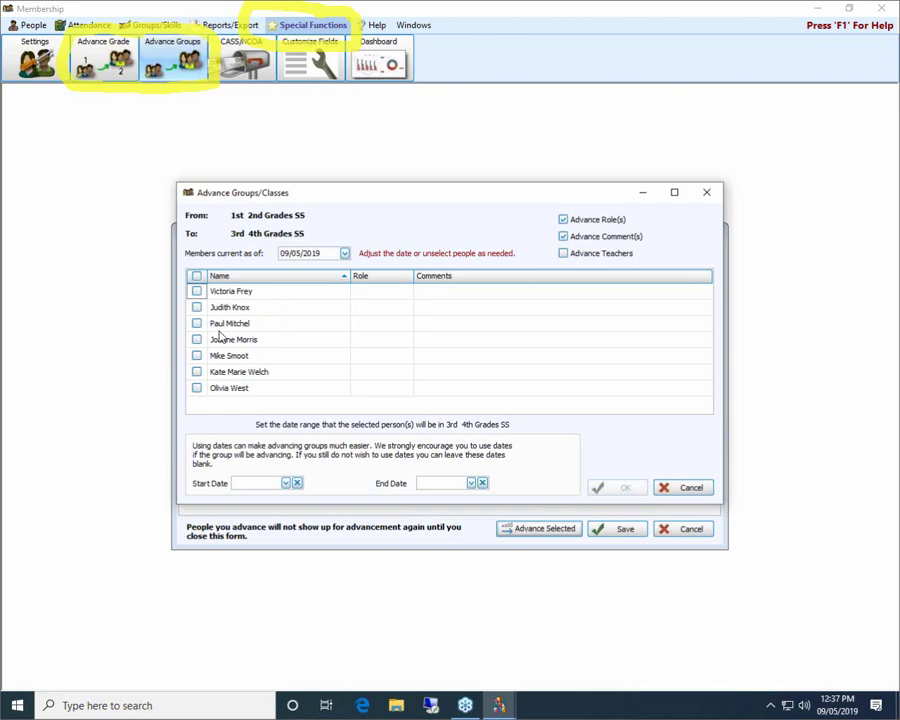
- Mark the second, third, fifth and sixth listed members of 1st & 2nd Grades SS for advancement
{"action": "left_click", "coordinate": [197, 308]}
{"action": "left_click", "coordinate": [197, 324]}
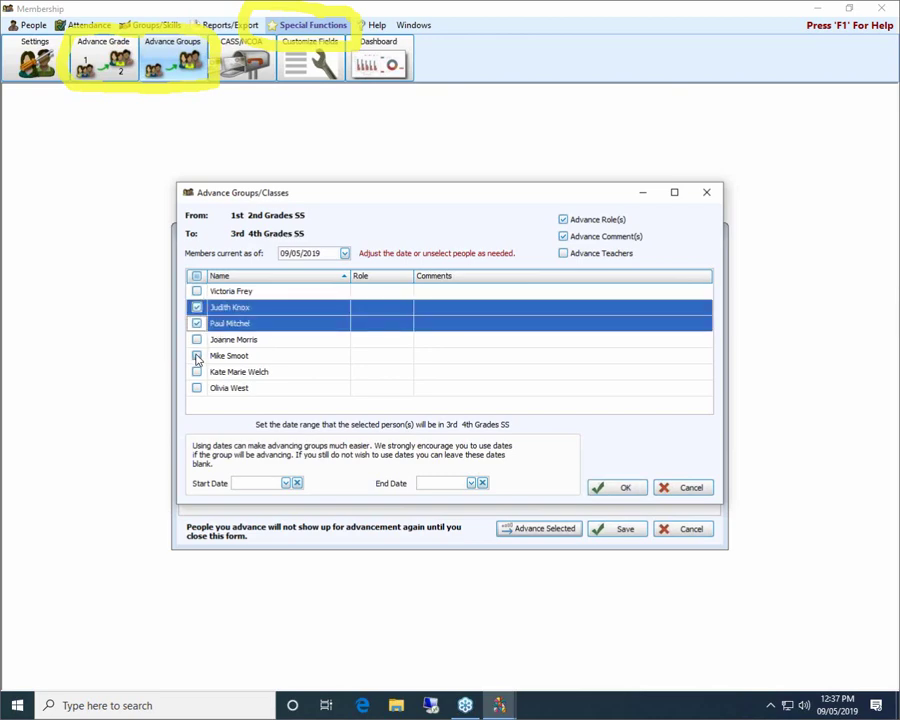
{"action": "left_click", "coordinate": [197, 356]}
{"action": "left_click", "coordinate": [197, 372]}
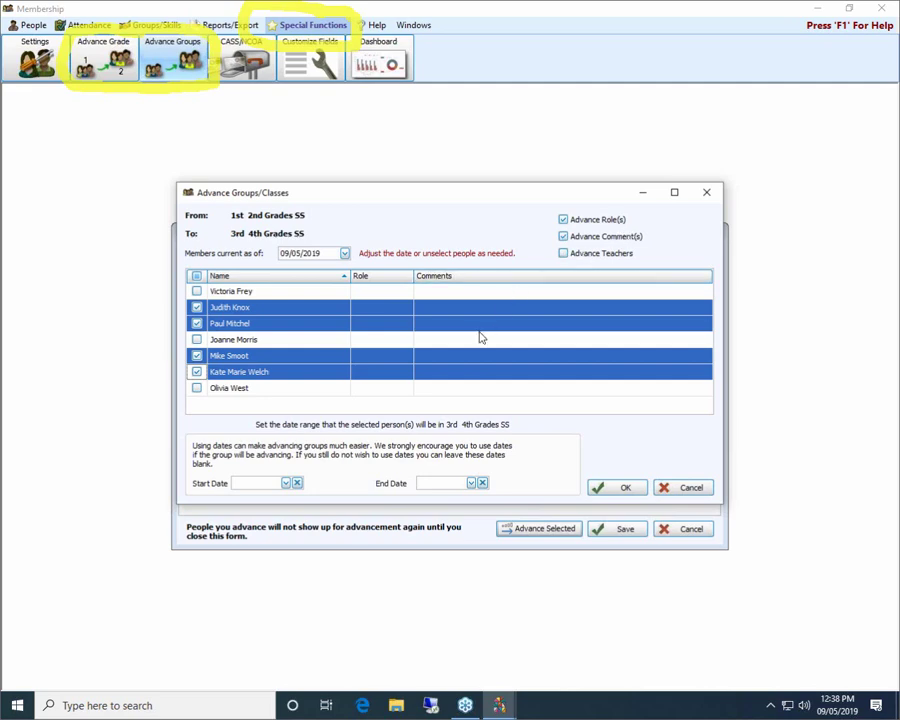
- Set the 3rd & 4th Grades SS dates to 09/01/2019 through 06/01/2020 and advance the marked members
{"action": "left_click", "coordinate": [259, 484]}
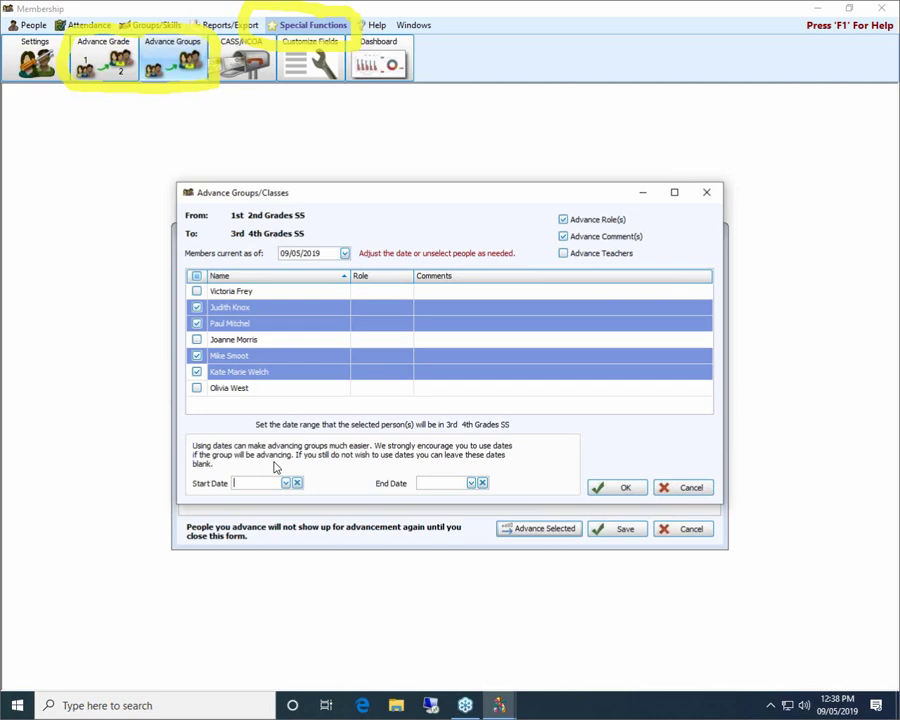
{"action": "type", "text": "09/01/2019"}
{"action": "left_click", "coordinate": [420, 483]}
{"action": "type", "text": "0"}
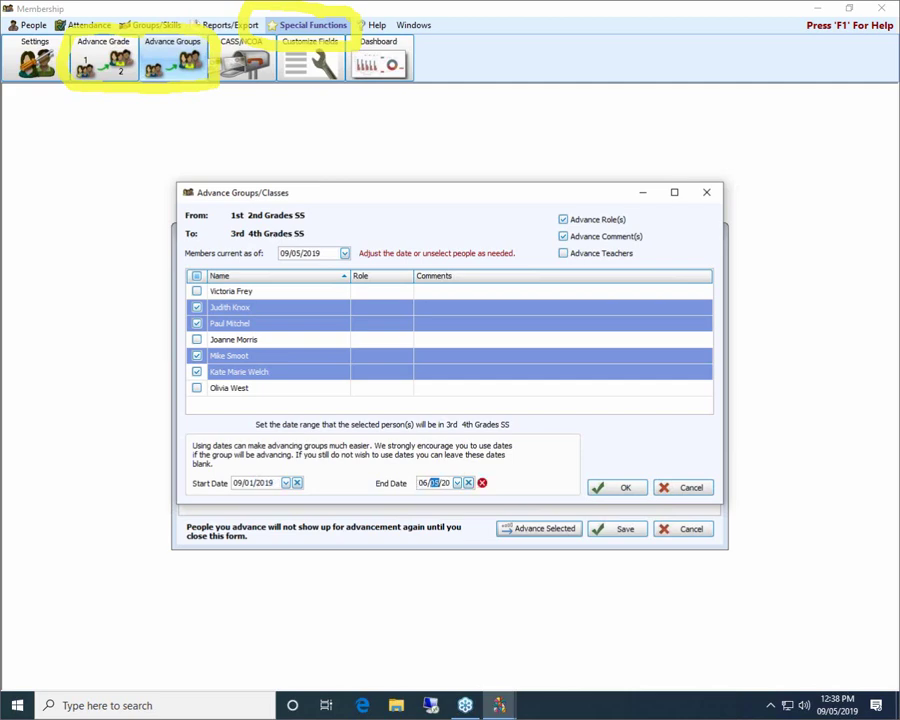
{"action": "type", "text": "61501"}
{"action": "type", "text": "2020"}
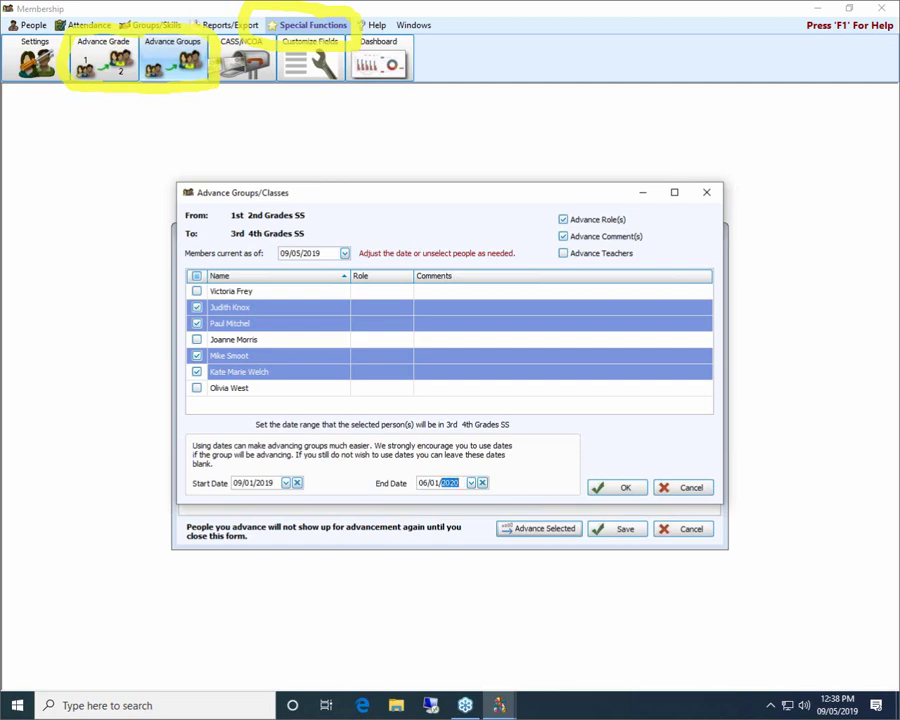
{"action": "left_click", "coordinate": [622, 488]}
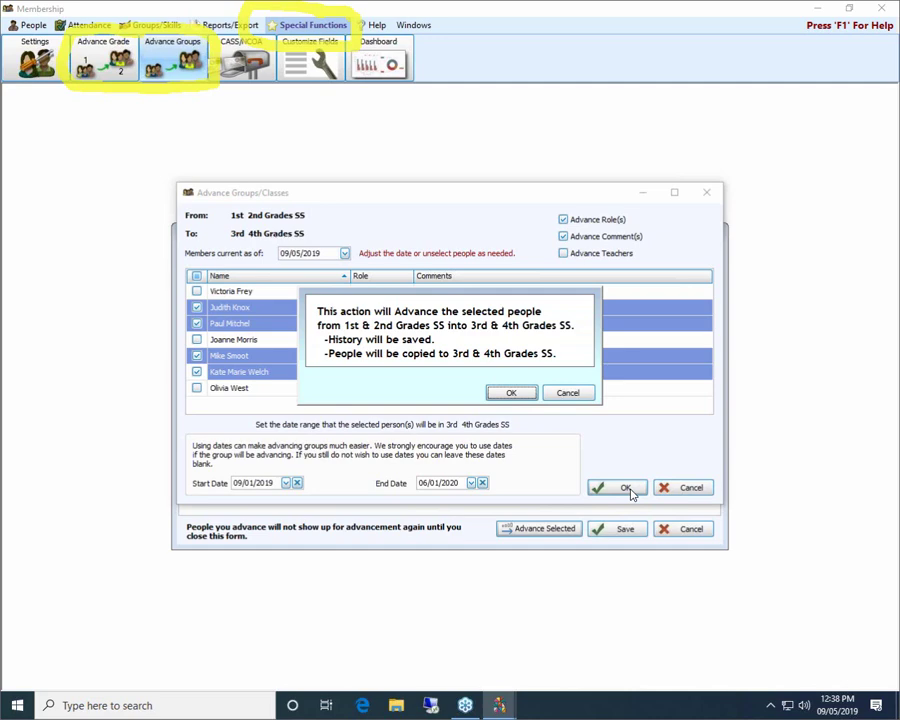
{"action": "left_click", "coordinate": [509, 393]}
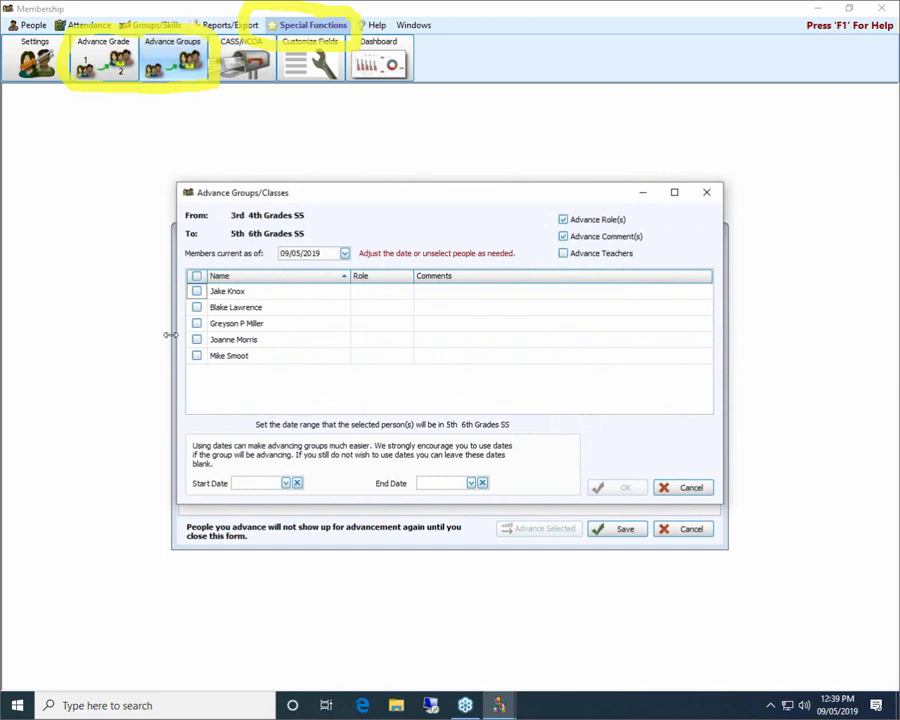
- Mark the second, third and fourth listed members of 3rd & 4th Grades SS for advancement
{"action": "left_click", "coordinate": [196, 308]}
{"action": "left_click", "coordinate": [196, 323]}
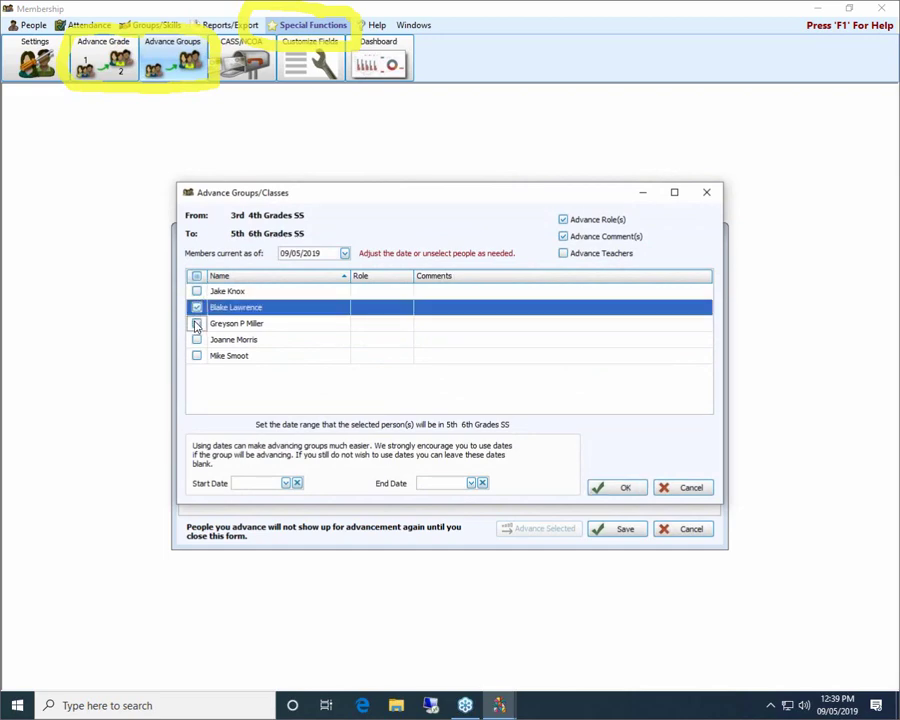
{"action": "left_click", "coordinate": [196, 340]}
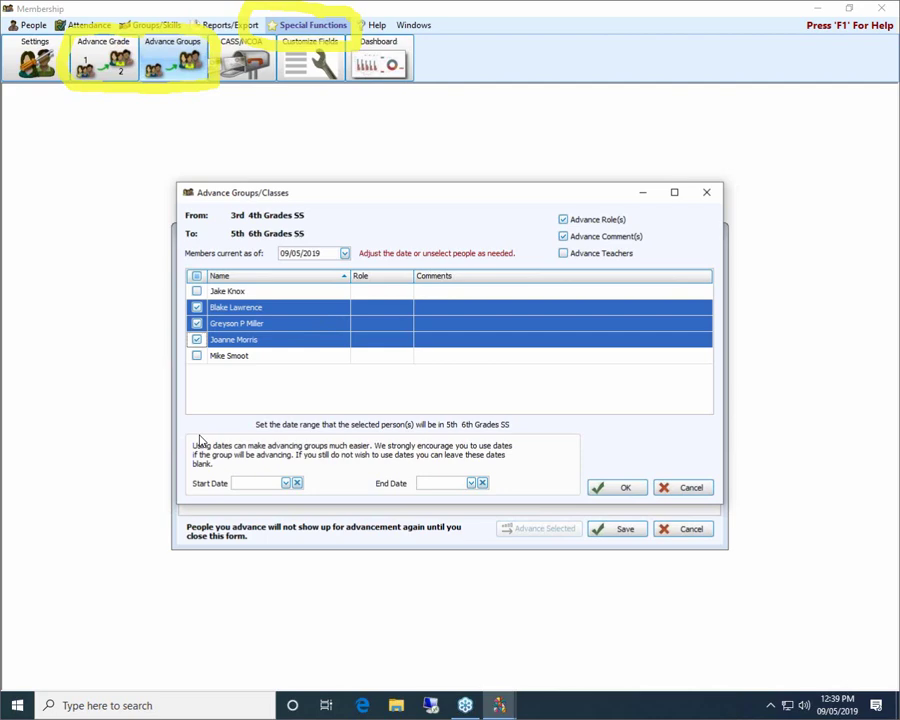
- Set the 5th & 6th Grades SS dates to 09/01/2019 through 06/01/2020 and advance the marked members
{"action": "left_click", "coordinate": [262, 483]}
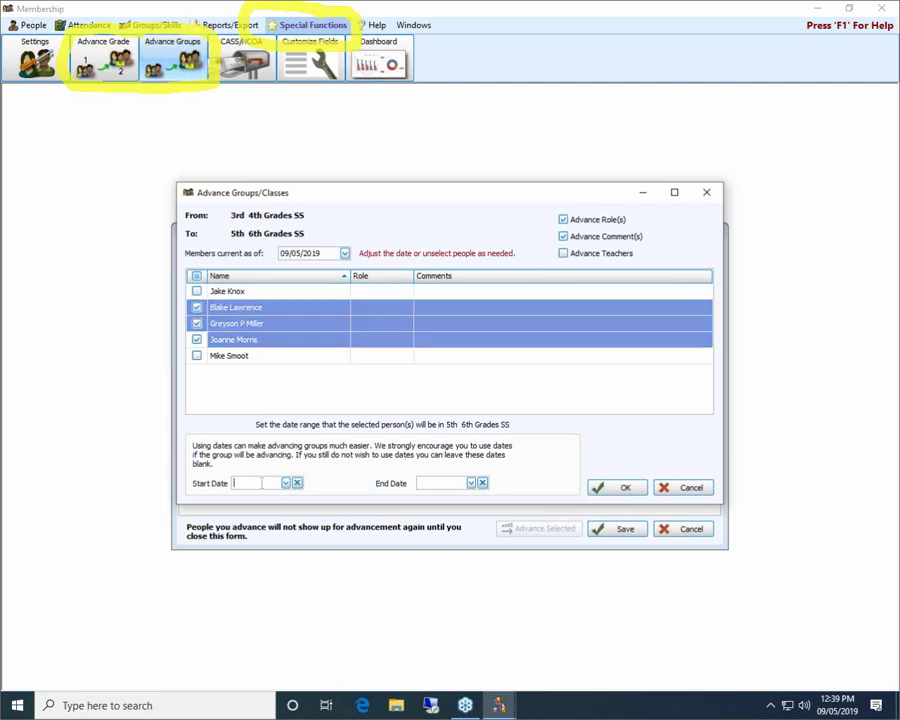
{"action": "left_click", "coordinate": [262, 483]}
{"action": "type", "text": "01/2019"}
{"action": "left_click", "coordinate": [424, 483]}
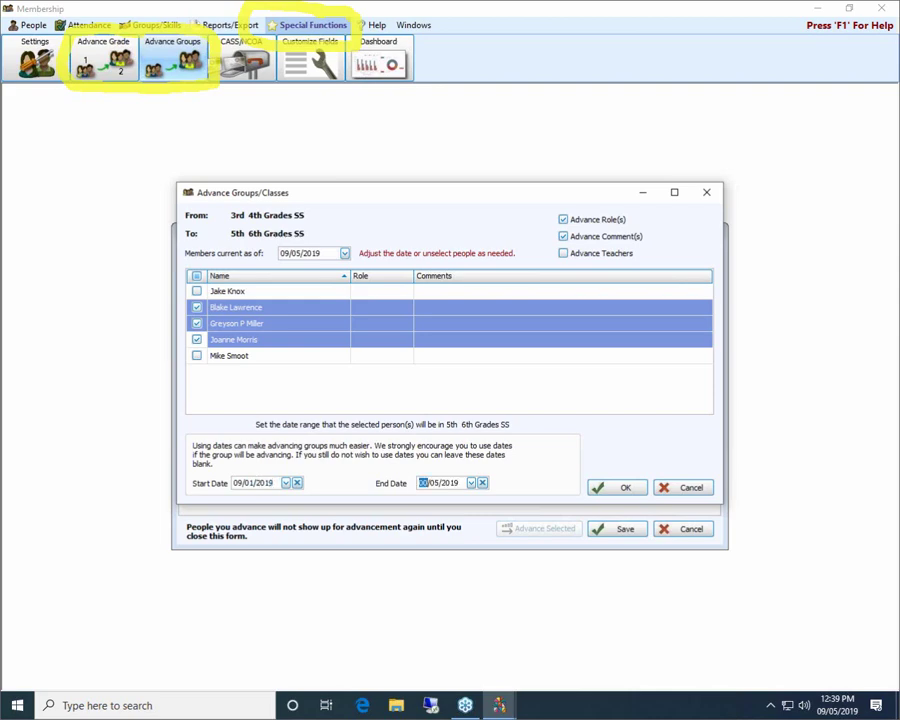
{"action": "type", "text": "06/"}
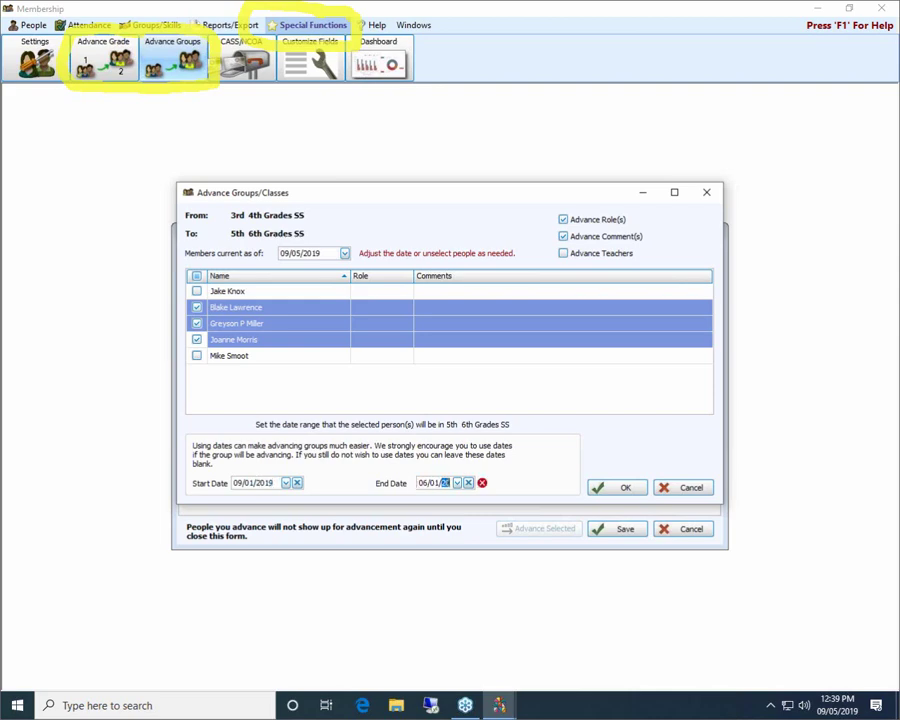
{"action": "type", "text": "01"}
{"action": "left_click", "coordinate": [624, 490]}
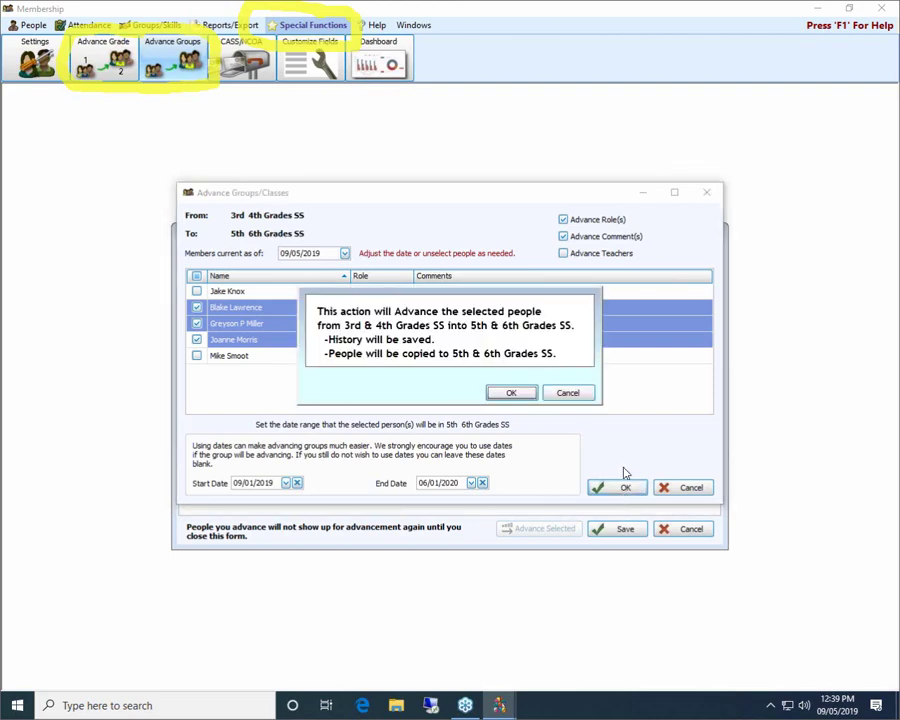
{"action": "left_click", "coordinate": [512, 393]}
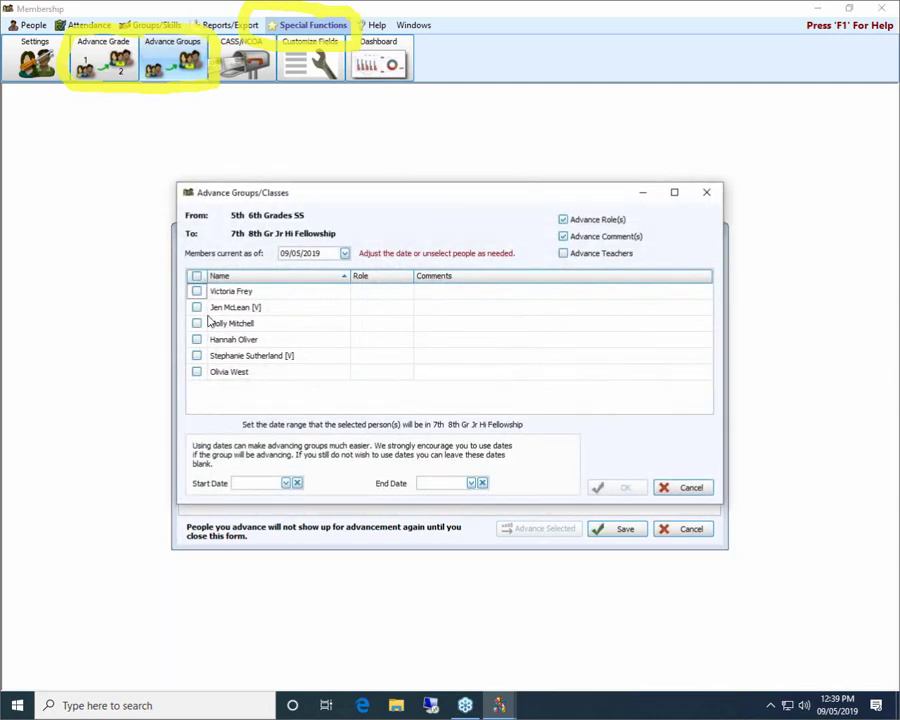
- Mark the second, fourth and sixth listed members of 5th & 6th Grades SS for advancement
{"action": "left_click", "coordinate": [197, 307]}
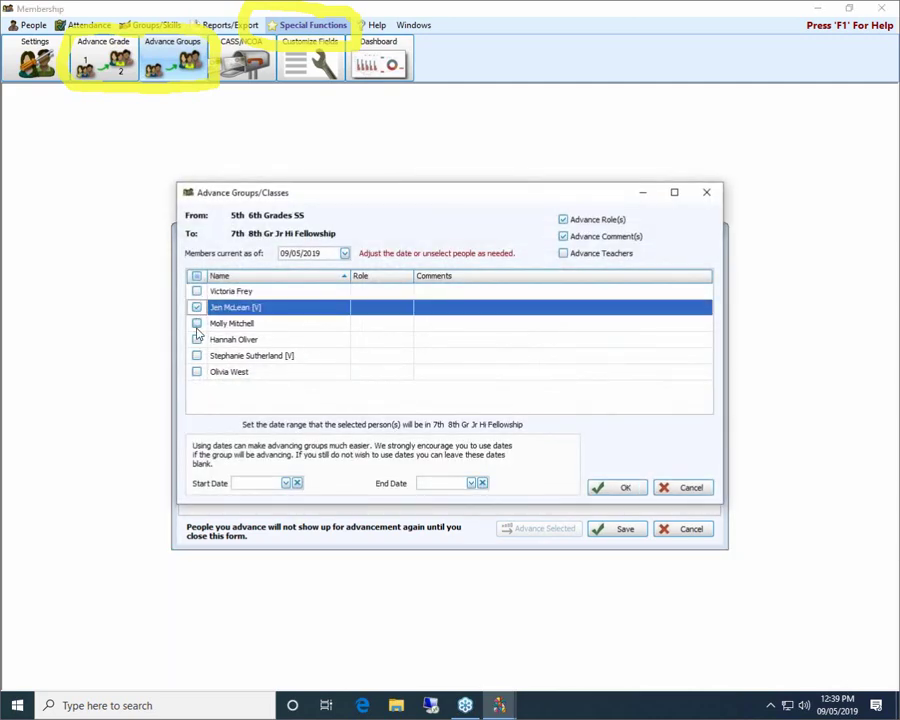
{"action": "left_click", "coordinate": [197, 339]}
{"action": "left_click", "coordinate": [197, 371]}
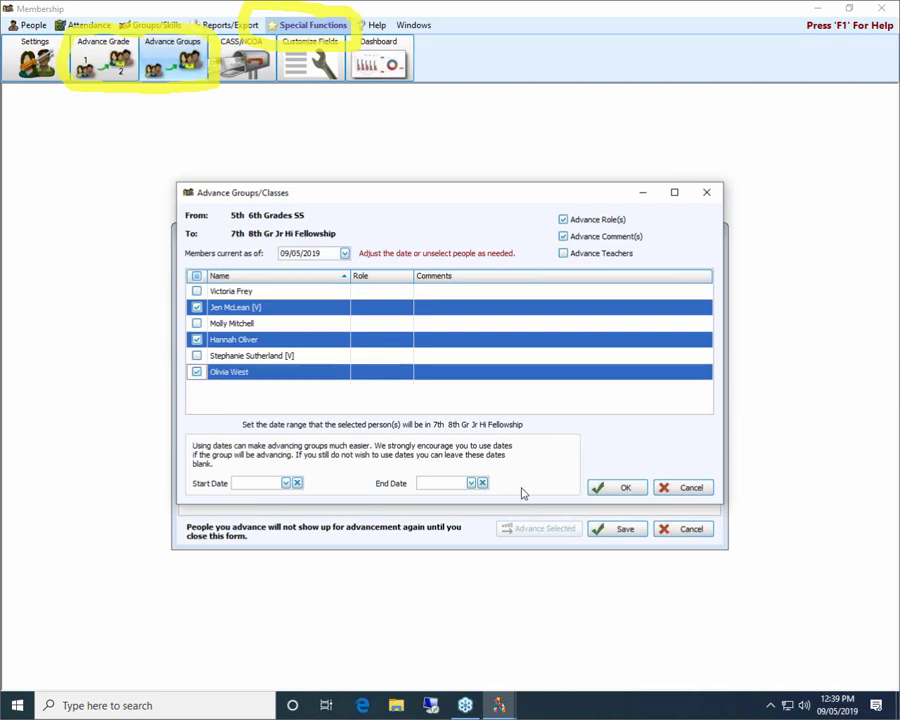
- Set the 7th & 8th Gr Jr Hi Fellowship dates to 09/01/2019 through 06/01/2020 and advance the marked members
{"action": "left_click", "coordinate": [262, 483]}
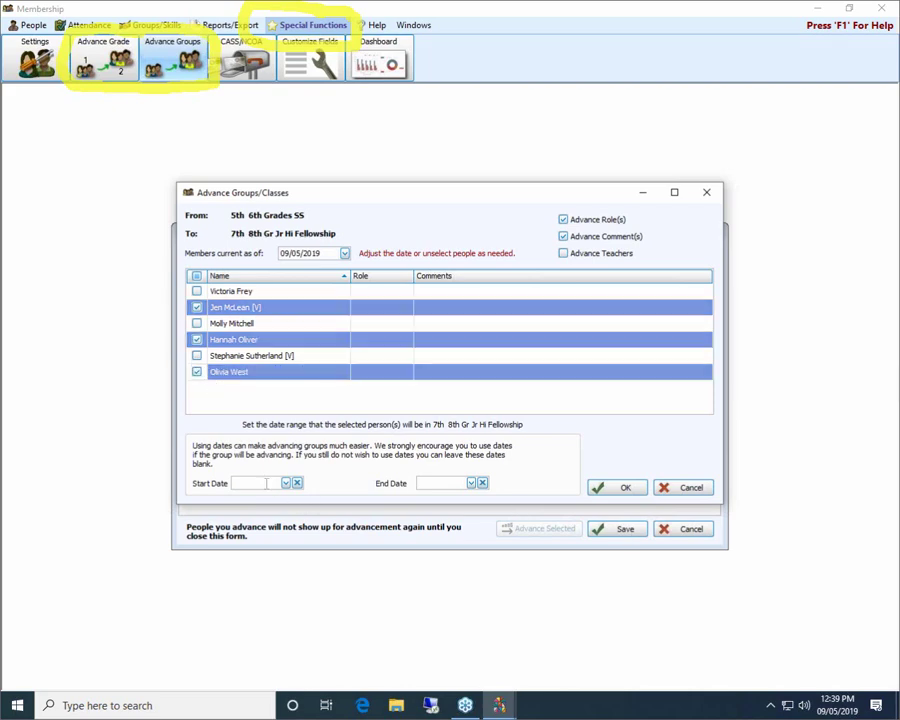
{"action": "left_click", "coordinate": [266, 483]}
{"action": "type", "text": "01/2019"}
{"action": "left_click", "coordinate": [430, 483]}
{"action": "type", "text": "0615"}
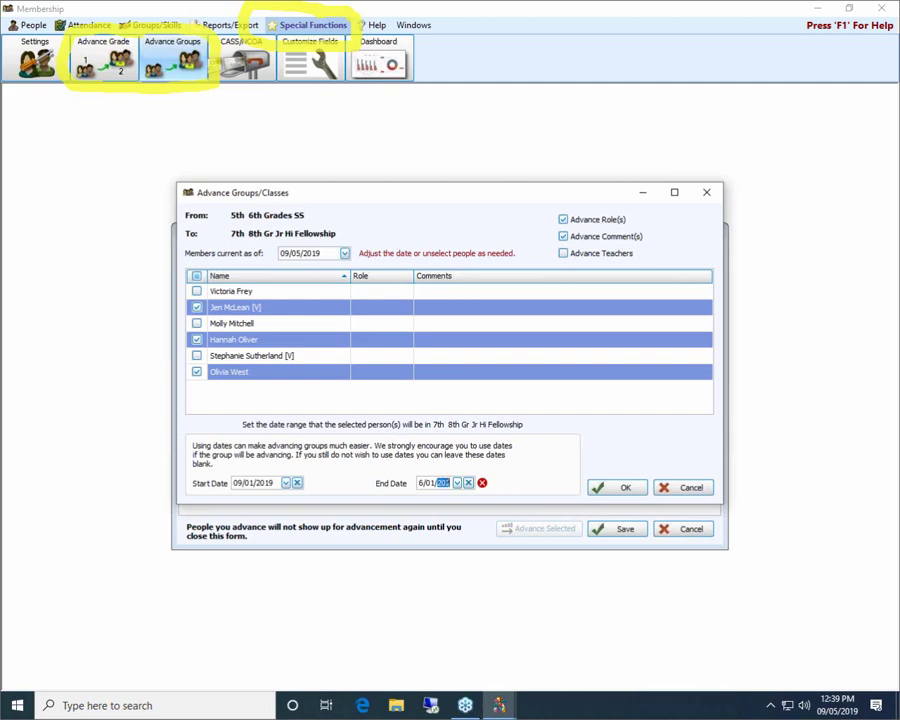
{"action": "type", "text": "01"}
{"action": "left_click", "coordinate": [621, 487]}
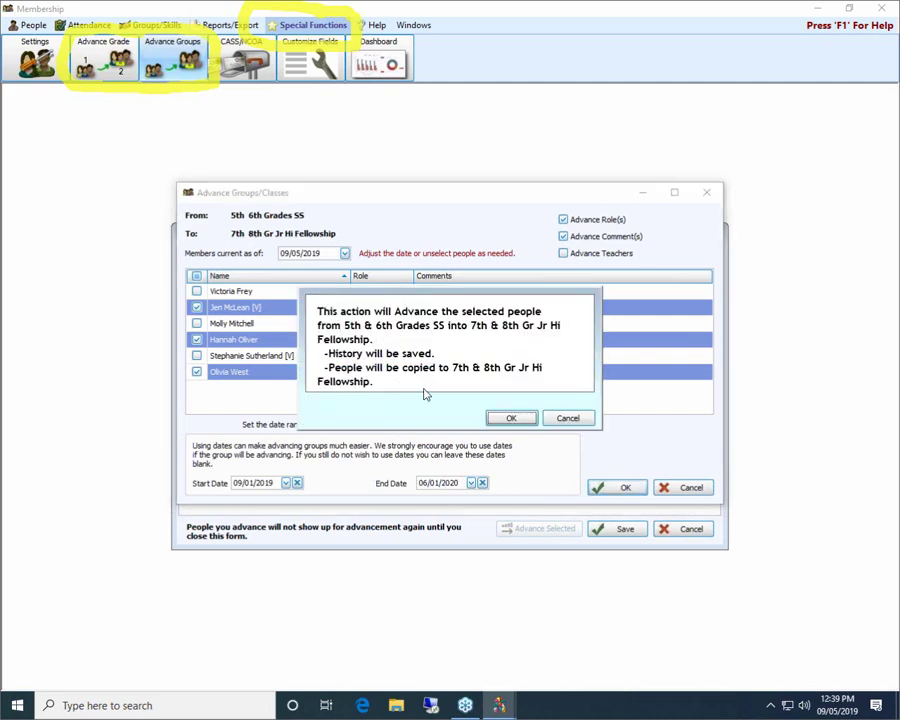
{"action": "left_click", "coordinate": [511, 418]}
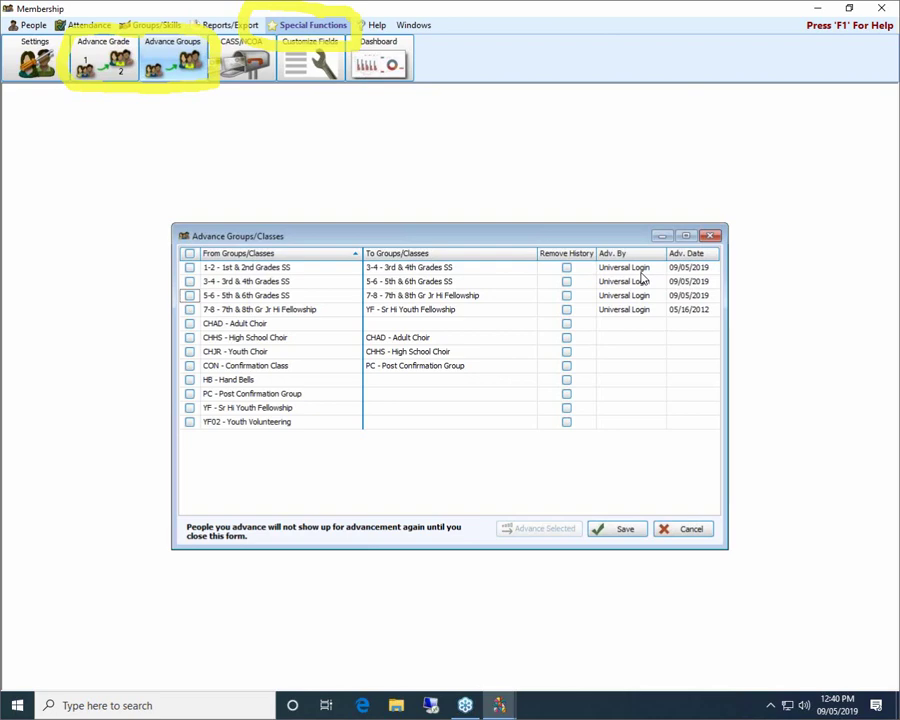
- Close the class advancement list without saving changes and reopen it to check the recorded advancement dates
{"action": "left_click", "coordinate": [714, 237]}
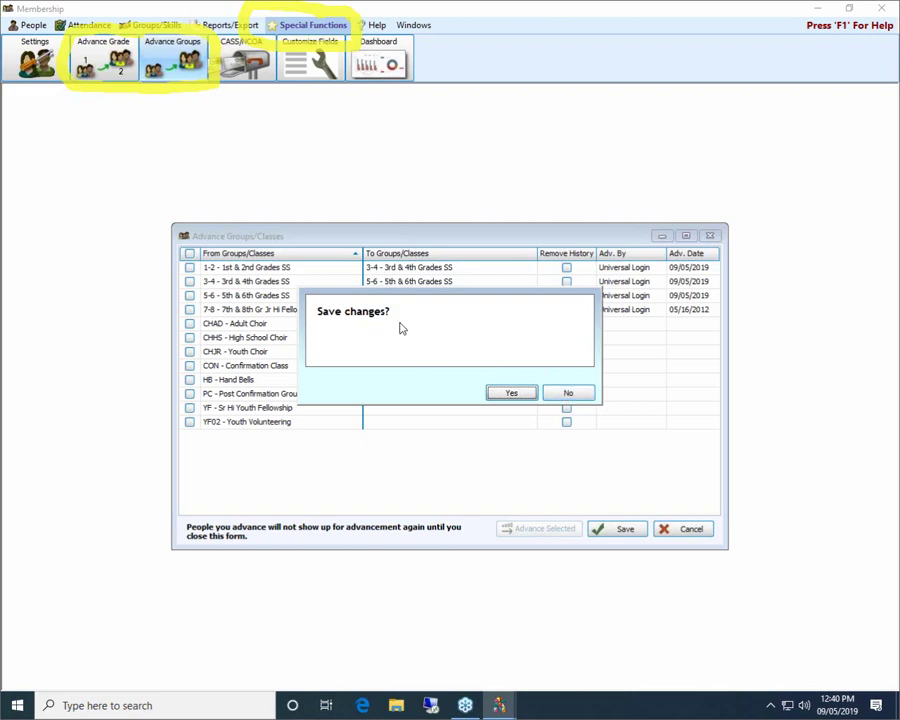
{"action": "left_click", "coordinate": [566, 394]}
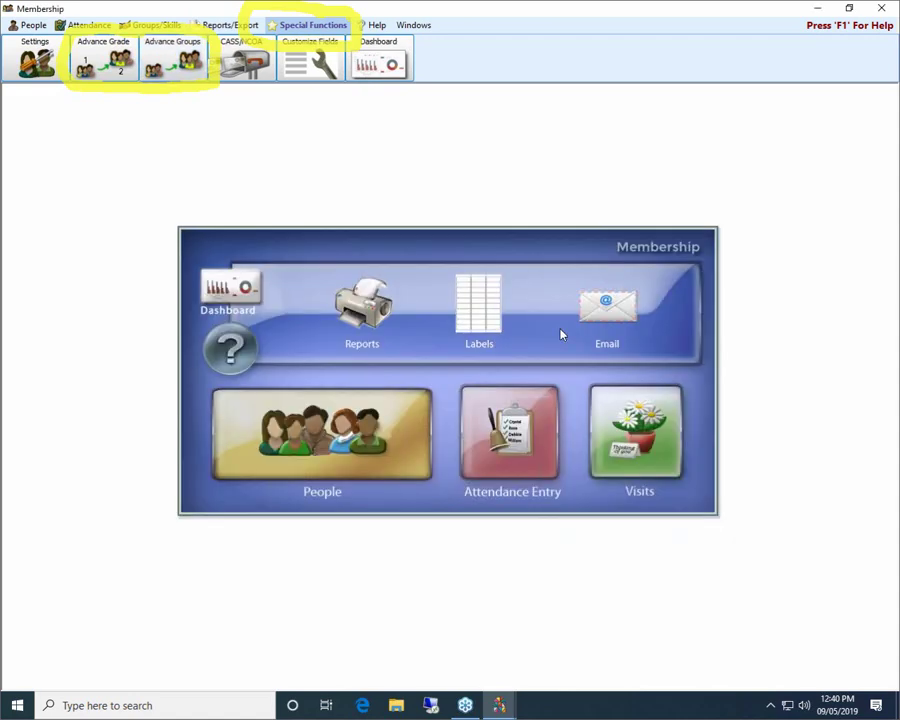
{"action": "left_click", "coordinate": [103, 58]}
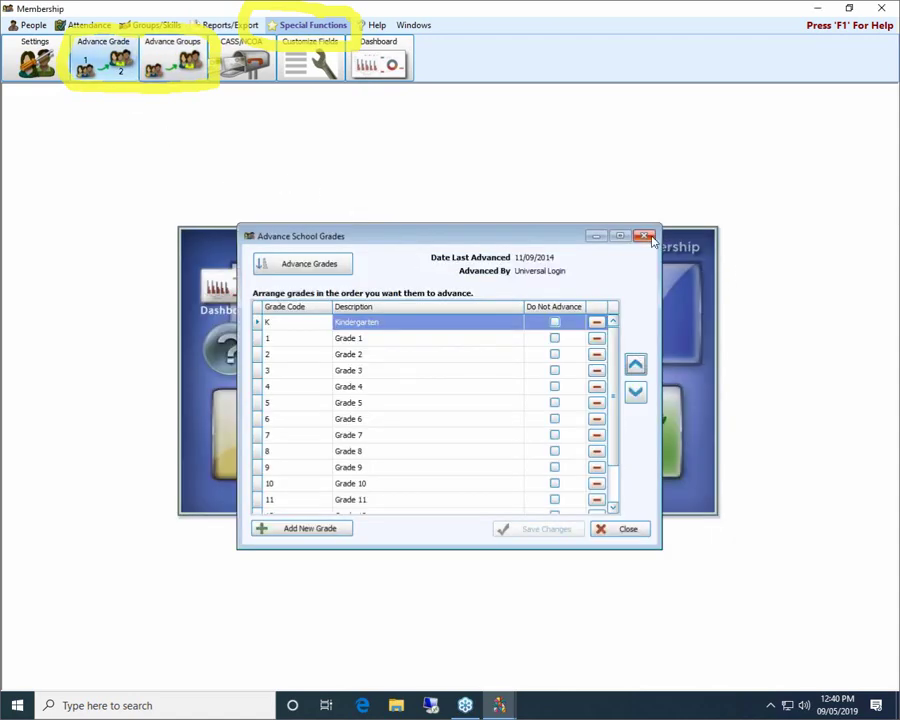
{"action": "key", "text": "Escape"}
{"action": "left_click", "coordinate": [172, 58]}
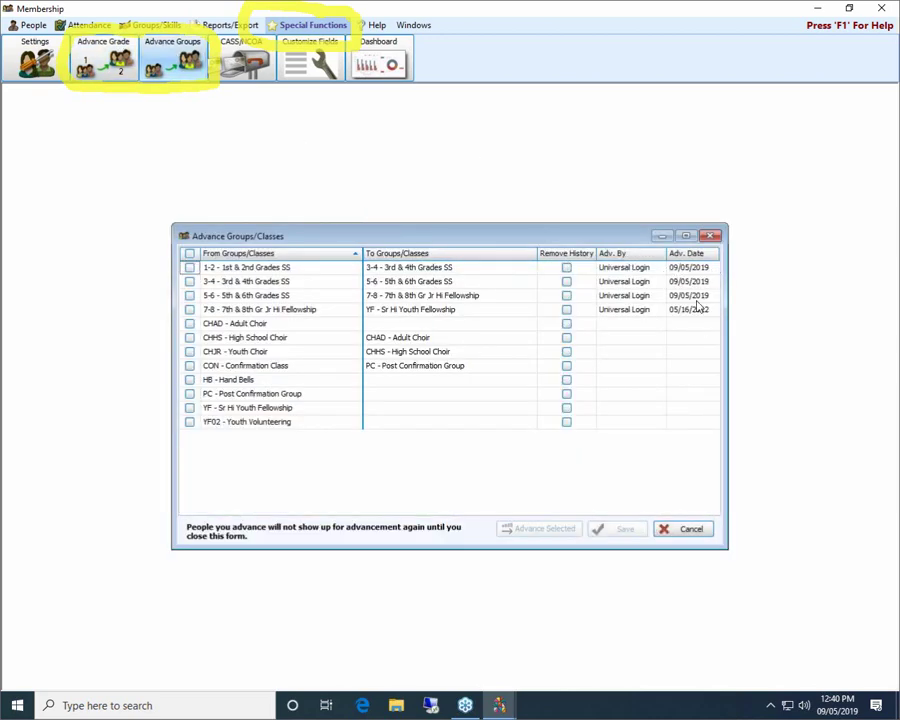
{"action": "left_click", "coordinate": [710, 237]}
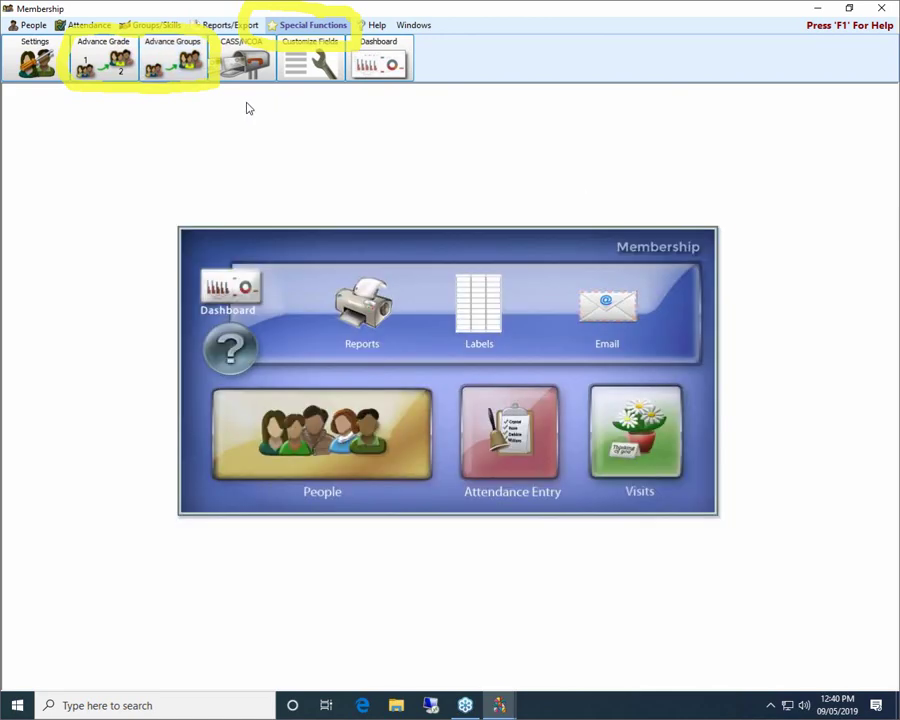
- Add a new school grade with code C and description College Student at the end of the grade list
{"action": "left_click", "coordinate": [117, 64]}
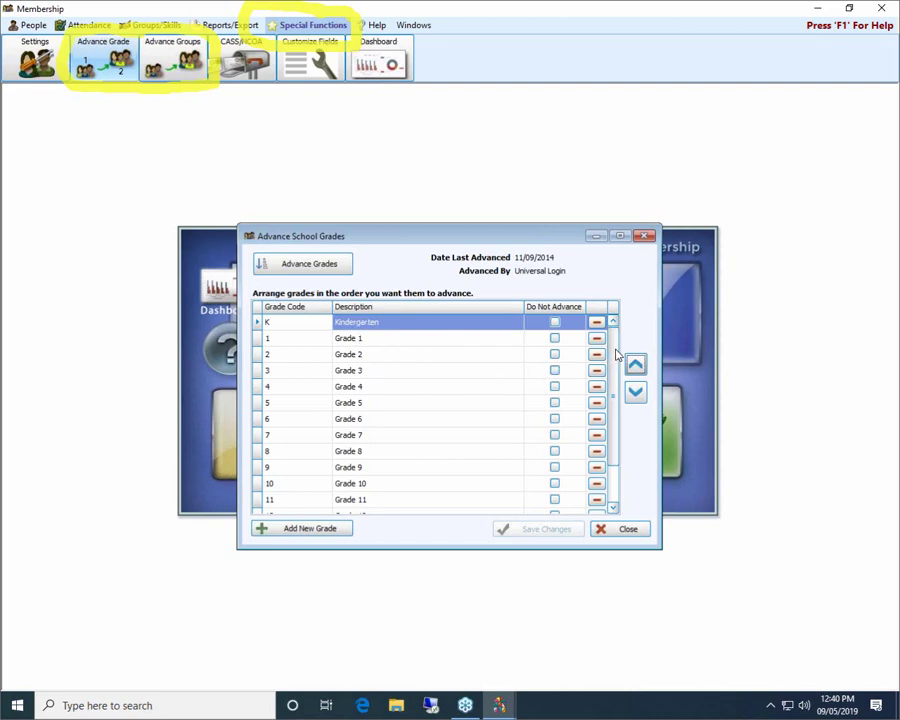
{"action": "scroll", "coordinate": [617, 353], "scroll_direction": "down", "scroll_amount": 1}
{"action": "scroll", "coordinate": [614, 325], "scroll_direction": "up", "scroll_amount": 1}
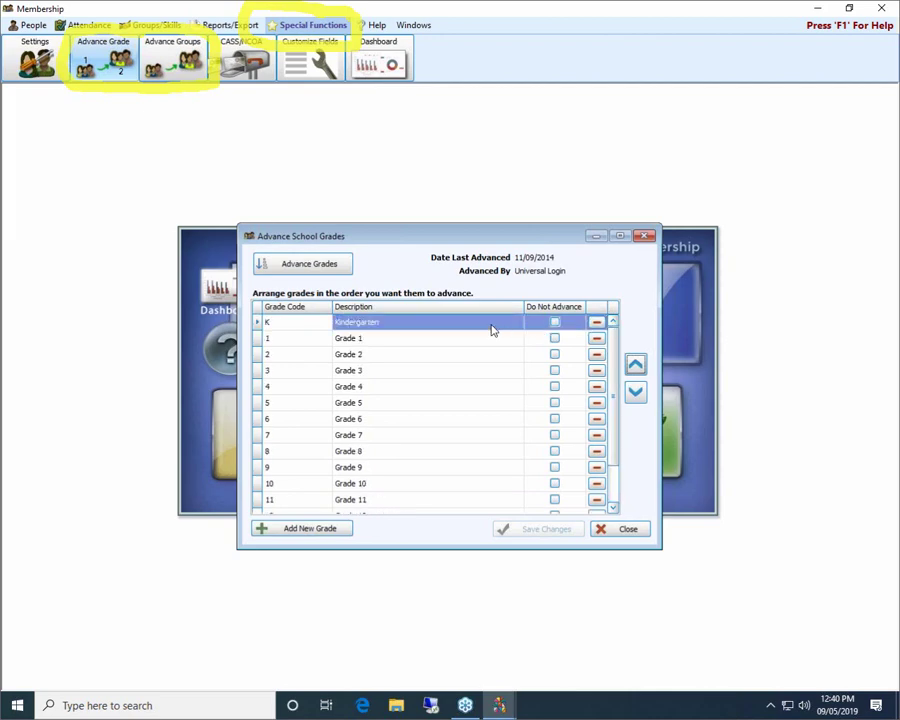
{"action": "scroll", "coordinate": [455, 467], "scroll_direction": "down", "scroll_amount": 1}
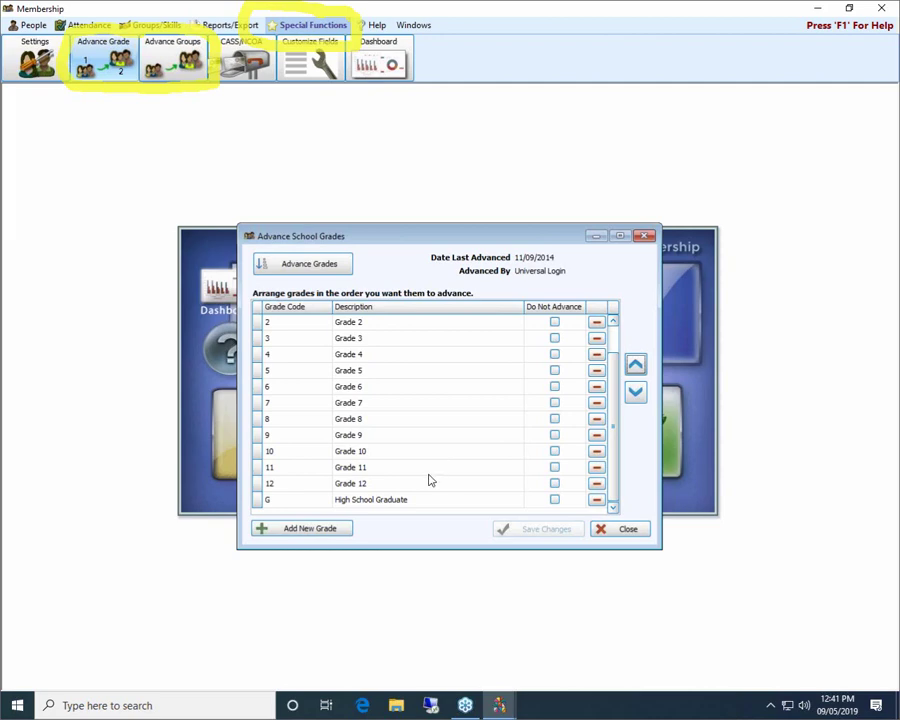
{"action": "left_click", "coordinate": [311, 533]}
{"action": "type", "text": "C"}
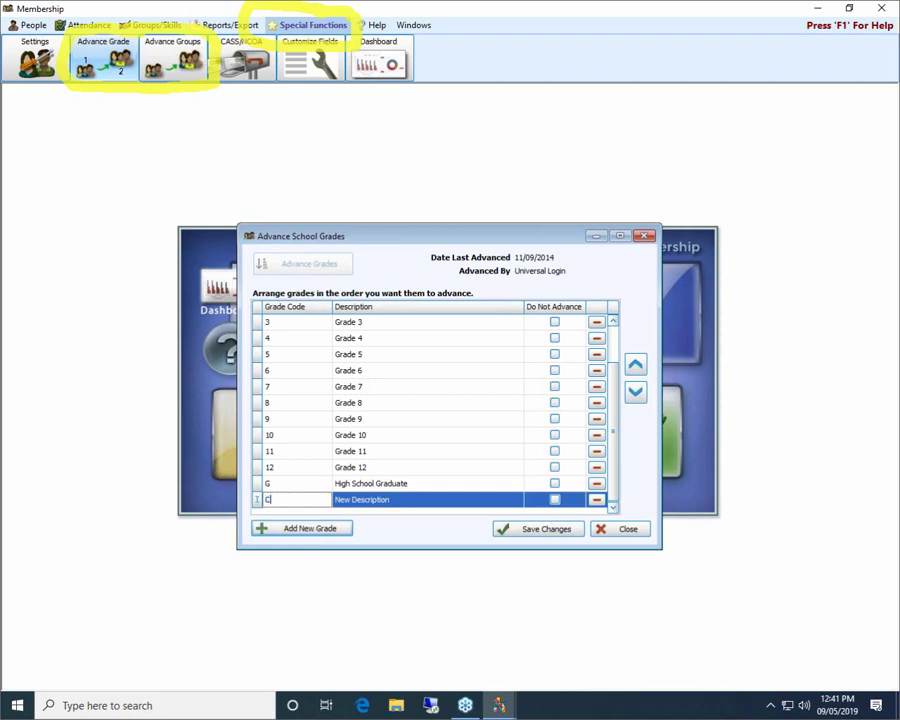
{"action": "key", "text": "Tab"}
{"action": "type", "text": "Co"}
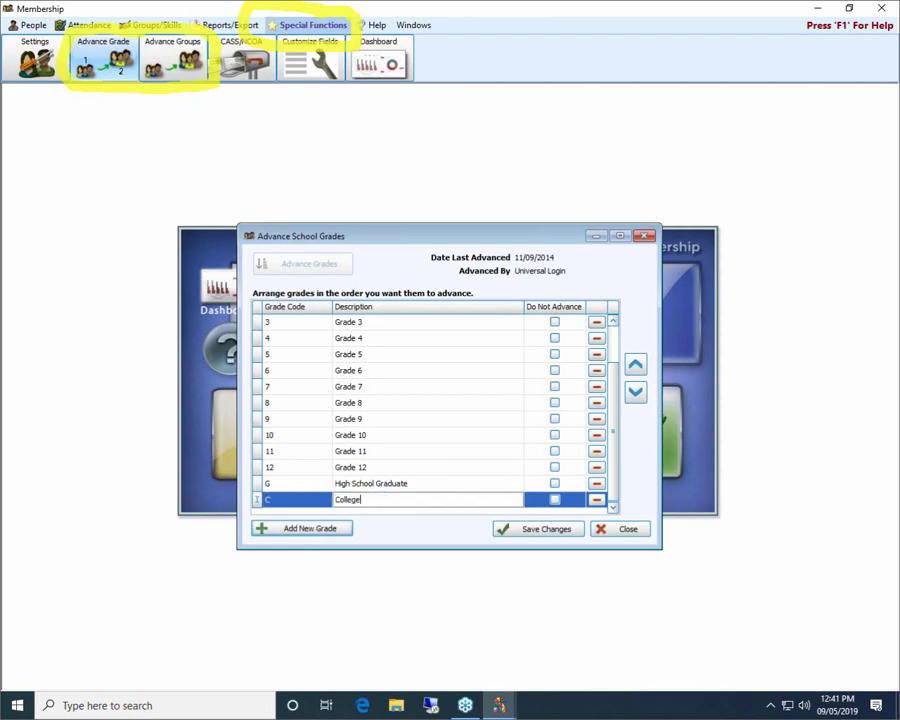
{"action": "type", "text": "llege Student"}
{"action": "left_click", "coordinate": [458, 483]}
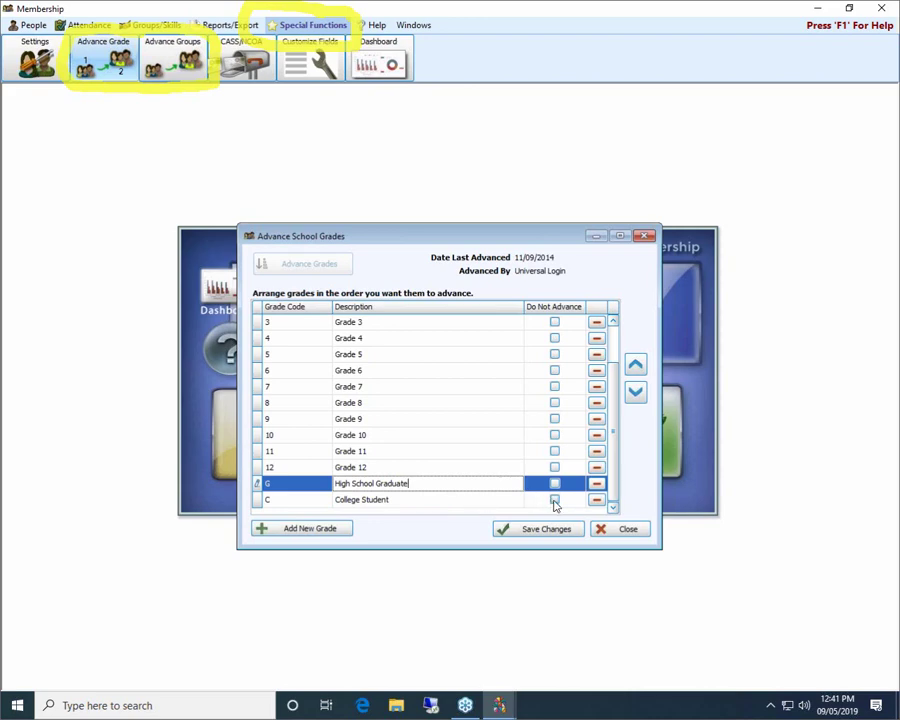
- Mark the College Student grade as Do Not Advance and clear that mark again
{"action": "left_click", "coordinate": [555, 500]}
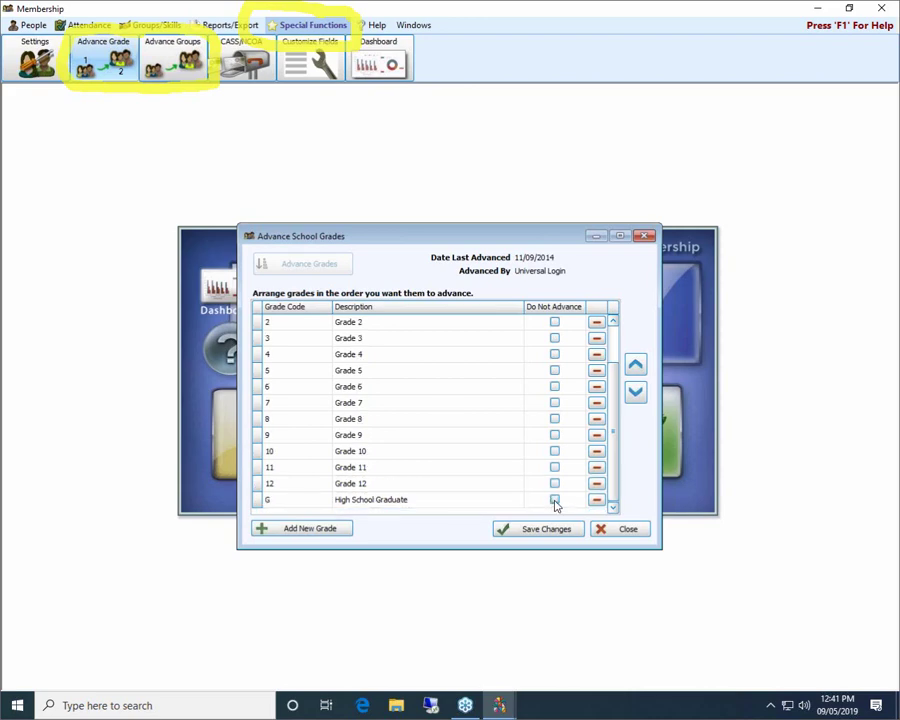
{"action": "scroll", "coordinate": [538, 476], "scroll_direction": "up", "scroll_amount": 1}
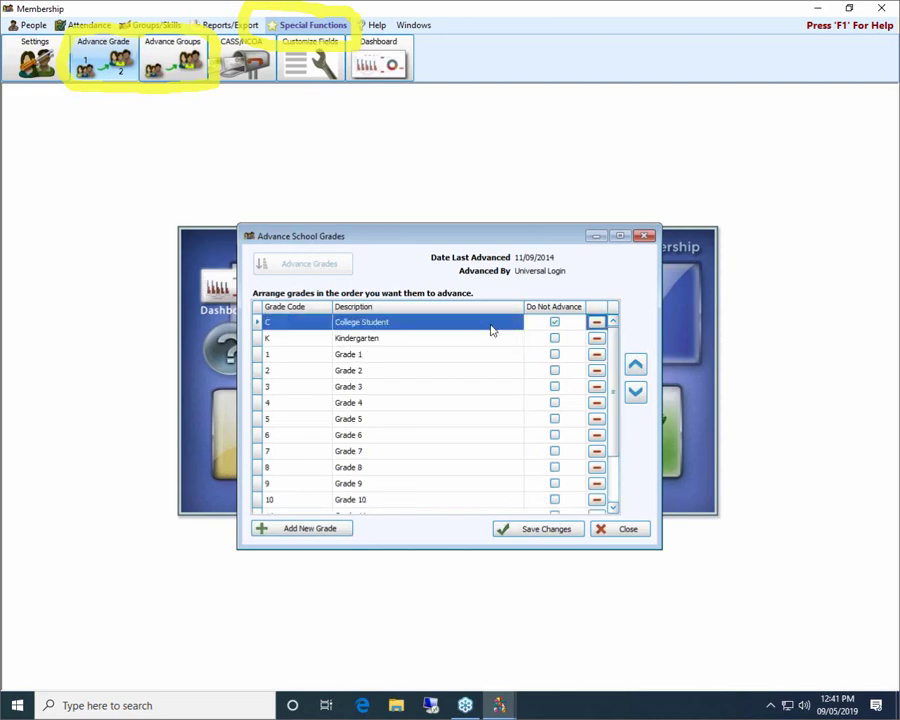
{"action": "left_click", "coordinate": [555, 322]}
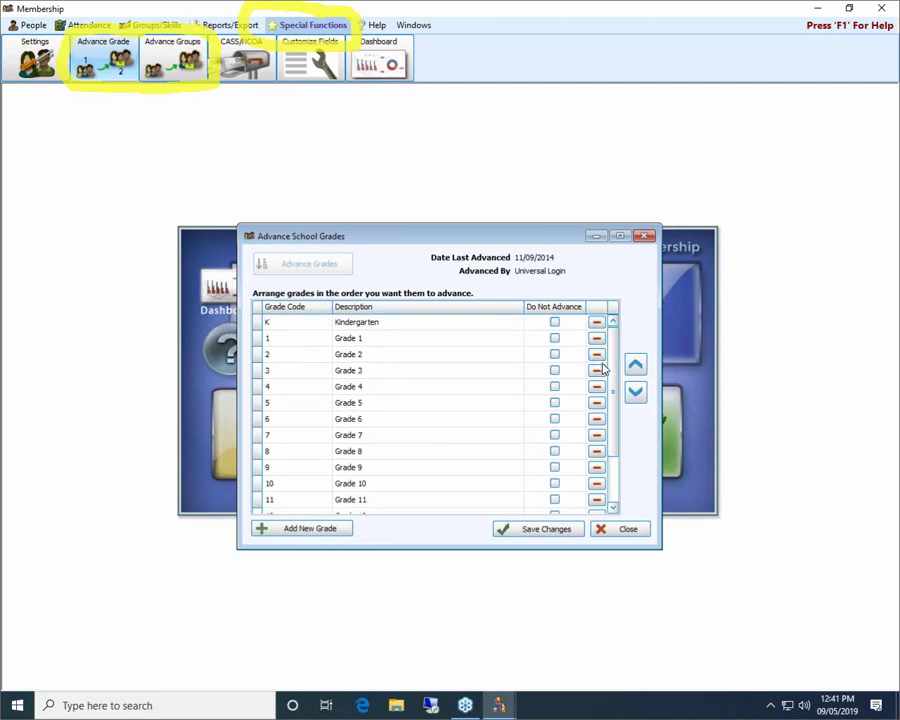
{"action": "scroll", "coordinate": [613, 488], "scroll_direction": "down", "scroll_amount": 1}
{"action": "scroll", "coordinate": [613, 488], "scroll_direction": "up", "scroll_amount": 1}
- Add another school grade with code PreK and description Pre Kindergarten
{"action": "left_click", "coordinate": [321, 530]}
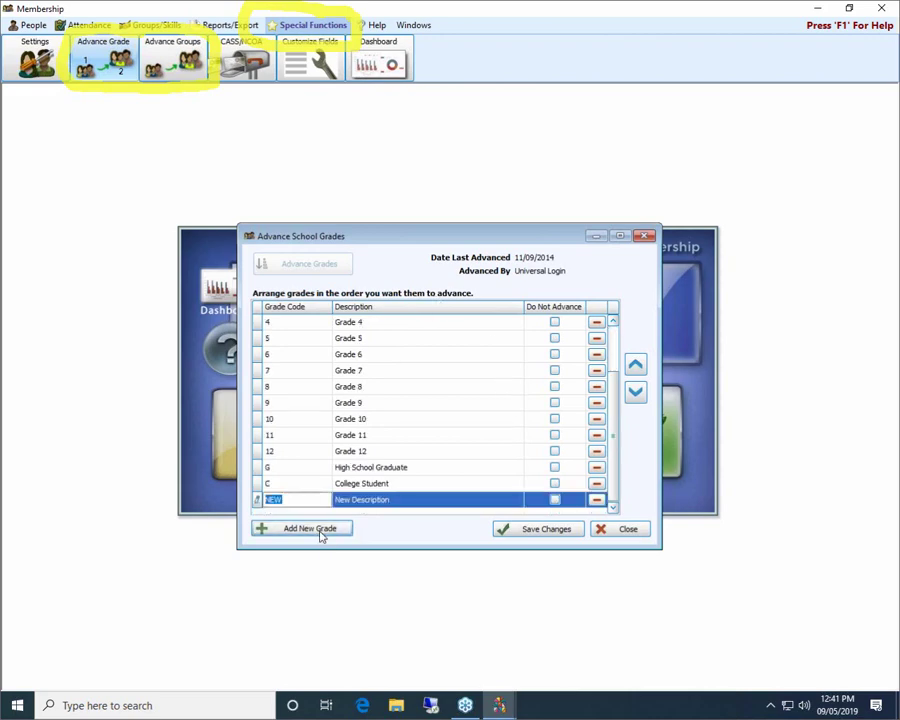
{"action": "type", "text": "PreK"}
{"action": "key", "text": "Tab"}
{"action": "type", "text": "Pre"}
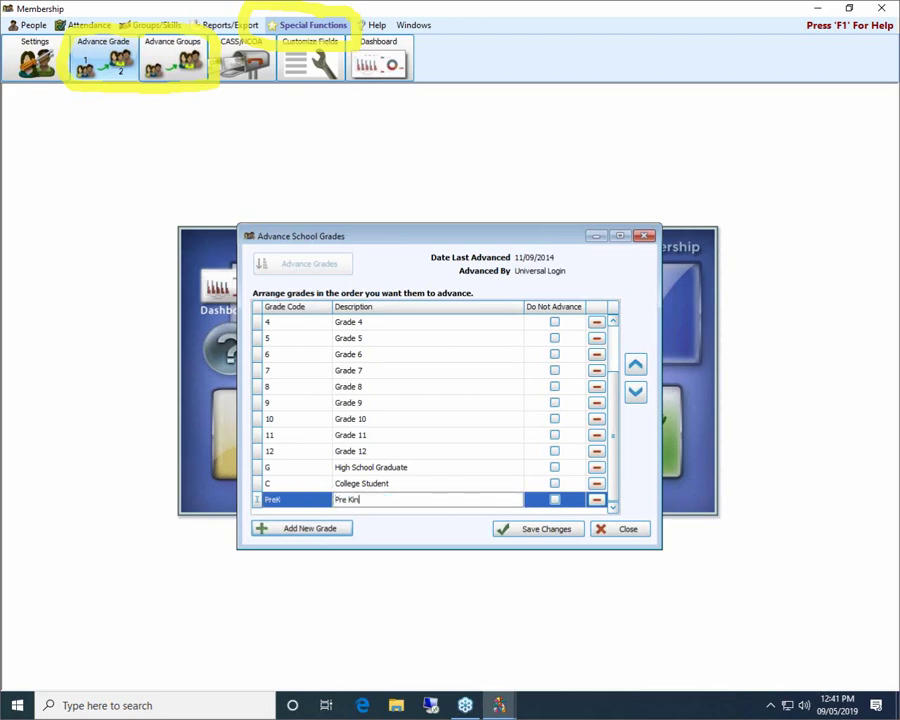
{"action": "type", "text": " Kindergarten"}
- Move the Pre Kindergarten grade to the start of the list, above Kindergarten, and save the grade changes
{"action": "left_click", "coordinate": [638, 365]}
{"action": "double_click", "coordinate": [636, 365]}
{"action": "triple_click", "coordinate": [636, 365]}
{"action": "left_click", "coordinate": [636, 365]}
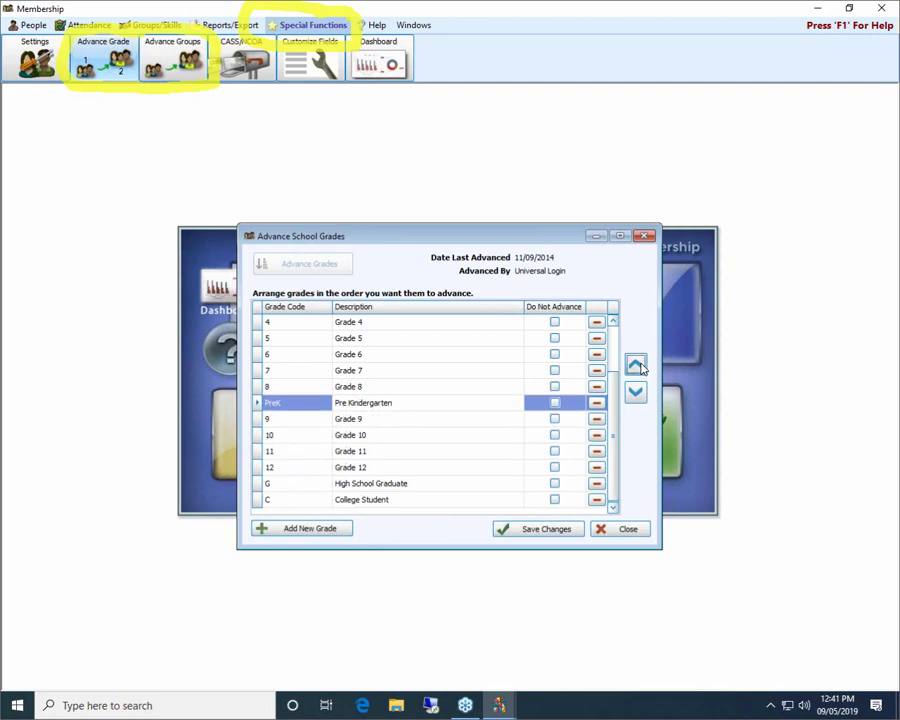
{"action": "double_click", "coordinate": [636, 365]}
{"action": "double_click", "coordinate": [636, 365]}
{"action": "left_click", "coordinate": [636, 365]}
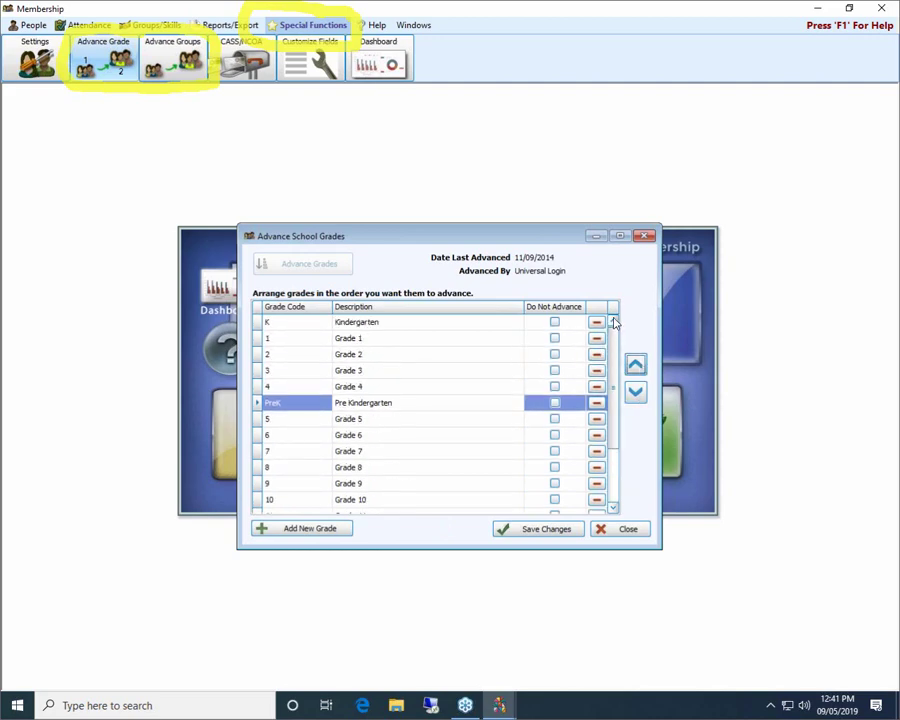
{"action": "left_click", "coordinate": [636, 365]}
{"action": "triple_click", "coordinate": [636, 365]}
{"action": "left_click", "coordinate": [636, 365]}
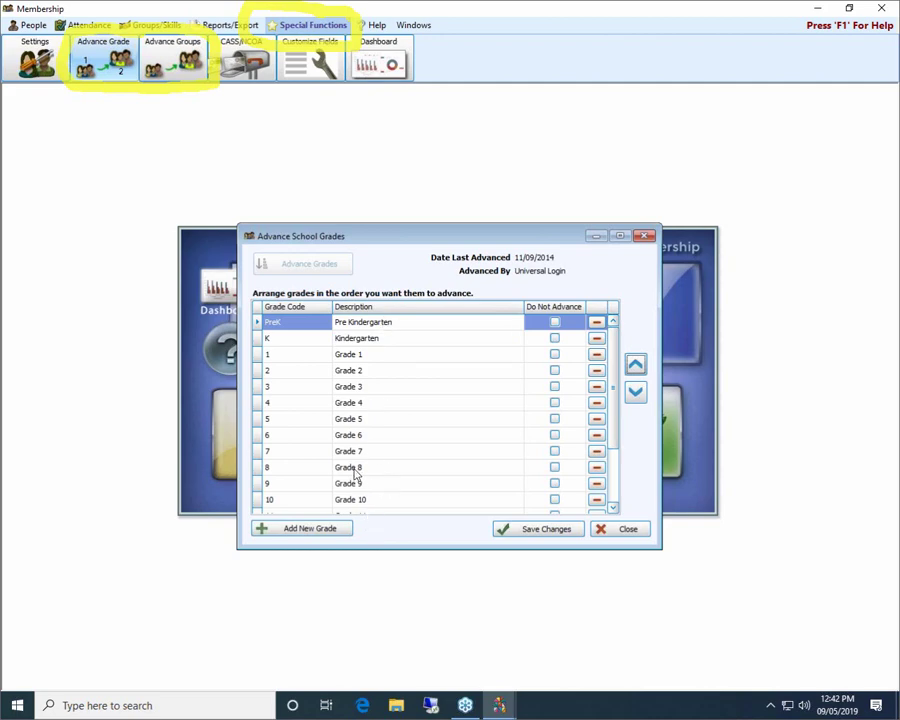
{"action": "scroll", "coordinate": [382, 466], "scroll_direction": "down", "scroll_amount": 2}
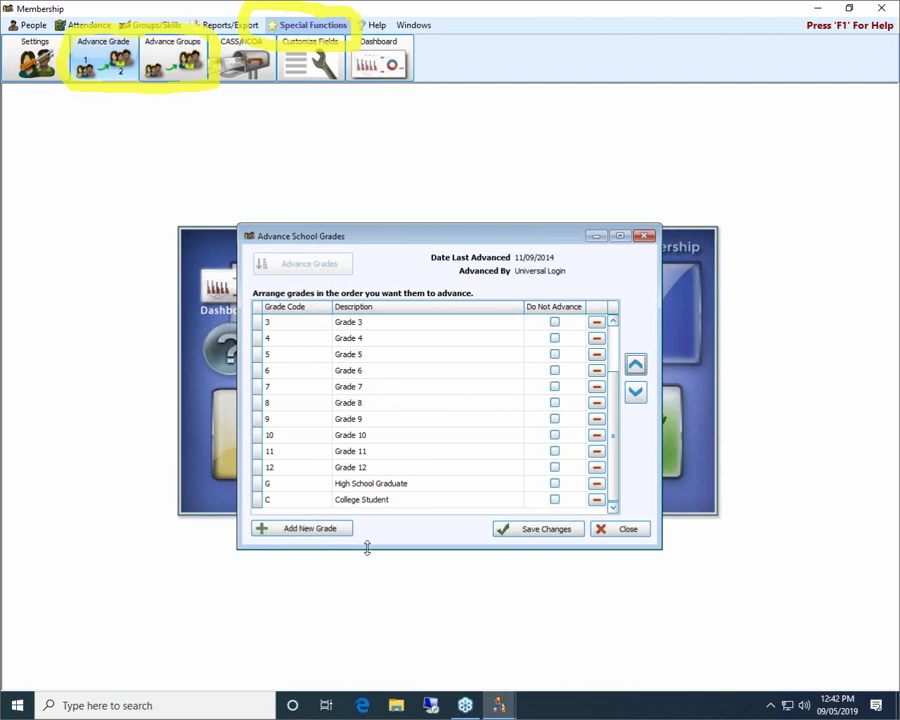
{"action": "left_click", "coordinate": [548, 529]}
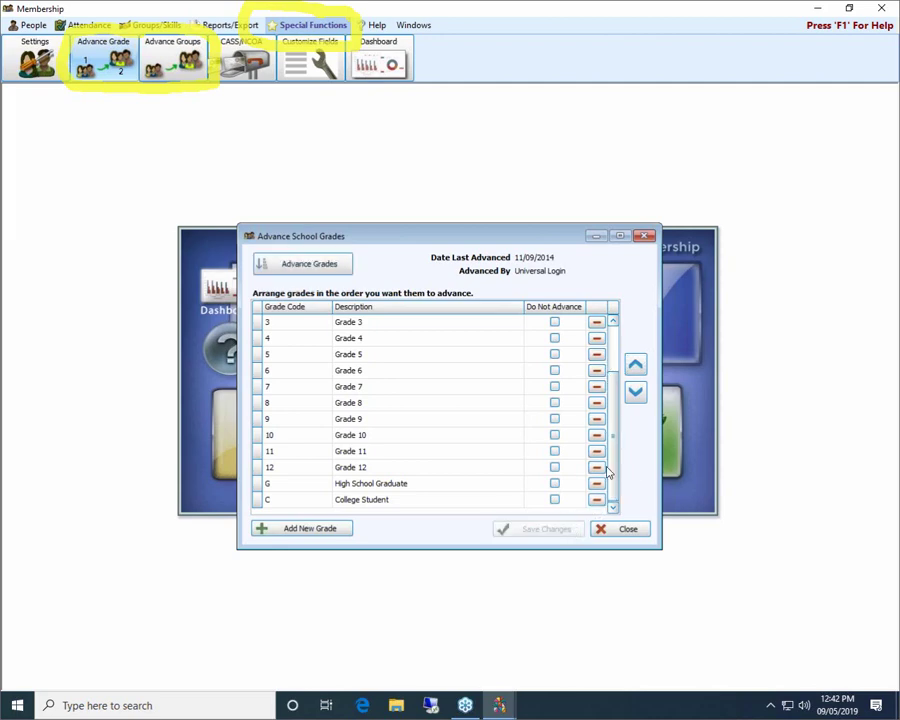
- Advance all school grades to the next grade in the list
{"action": "scroll", "coordinate": [605, 440], "scroll_direction": "up", "scroll_amount": 2}
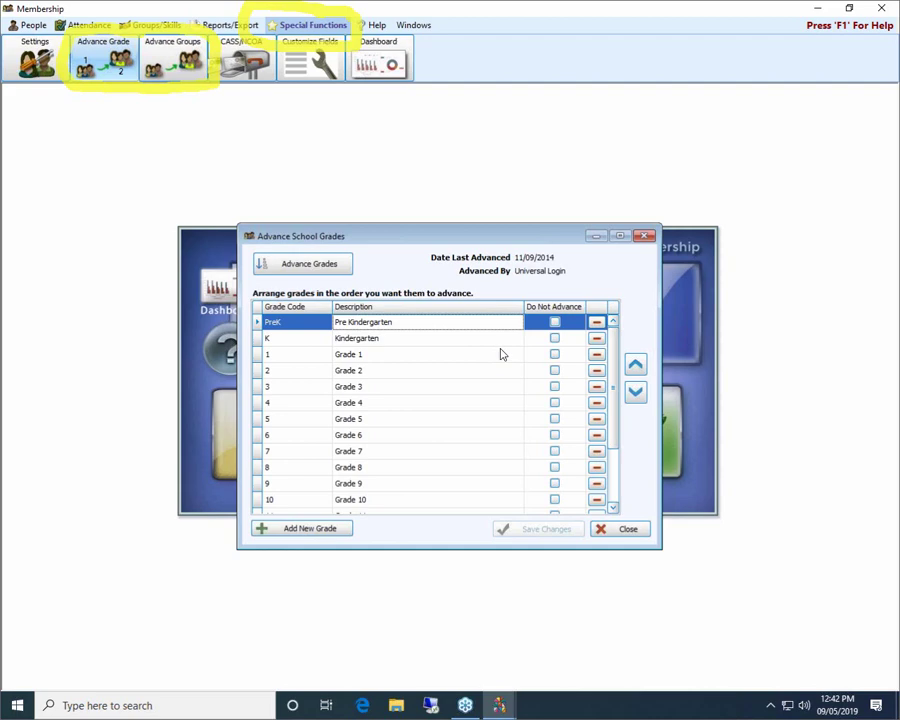
{"action": "left_click", "coordinate": [301, 267]}
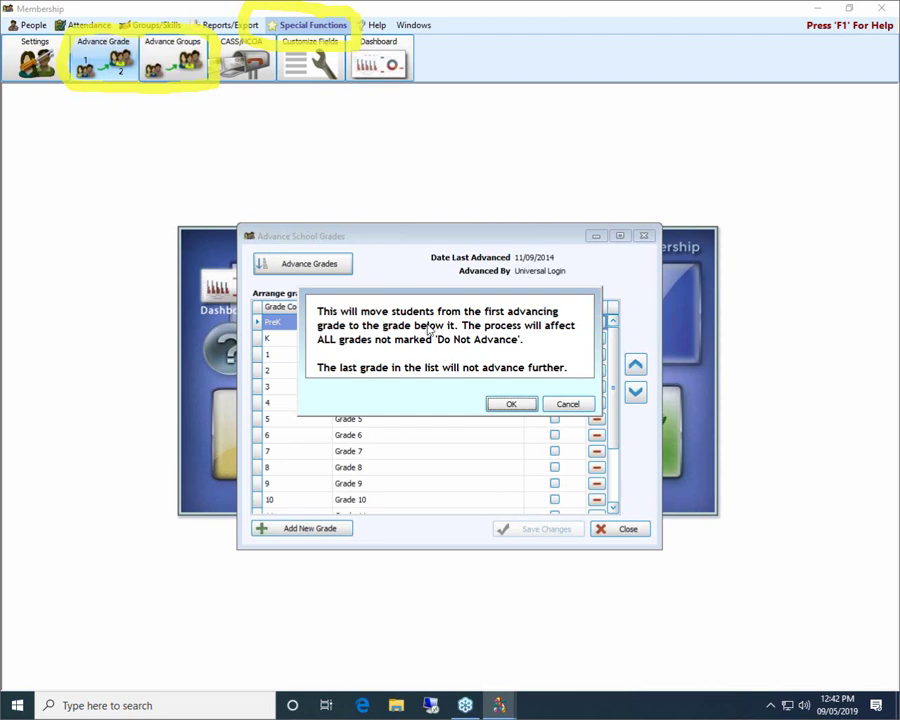
{"action": "left_click", "coordinate": [512, 404]}
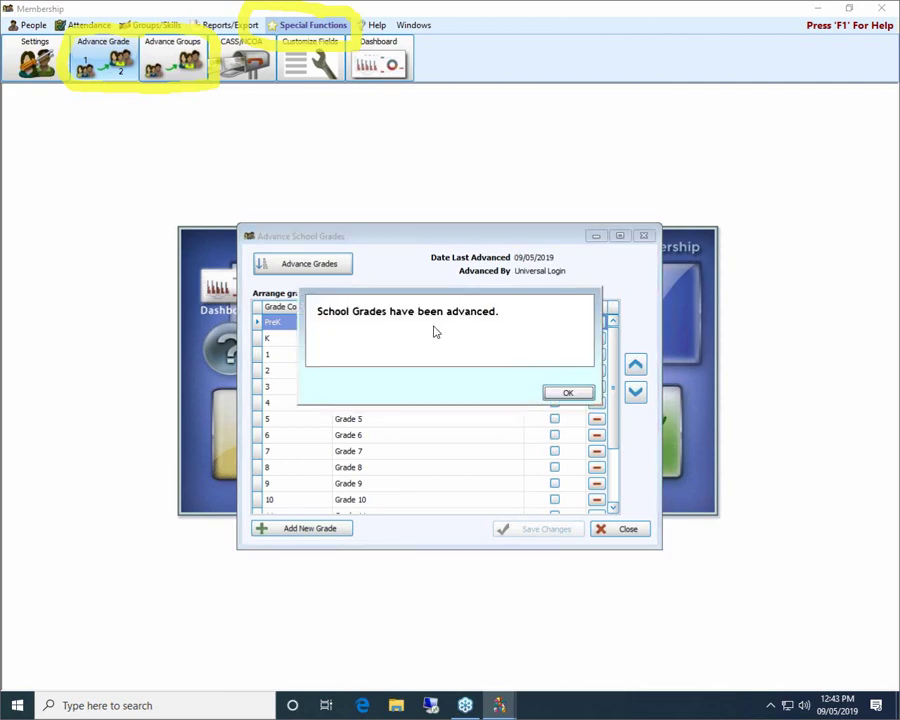
{"action": "left_click", "coordinate": [557, 395]}
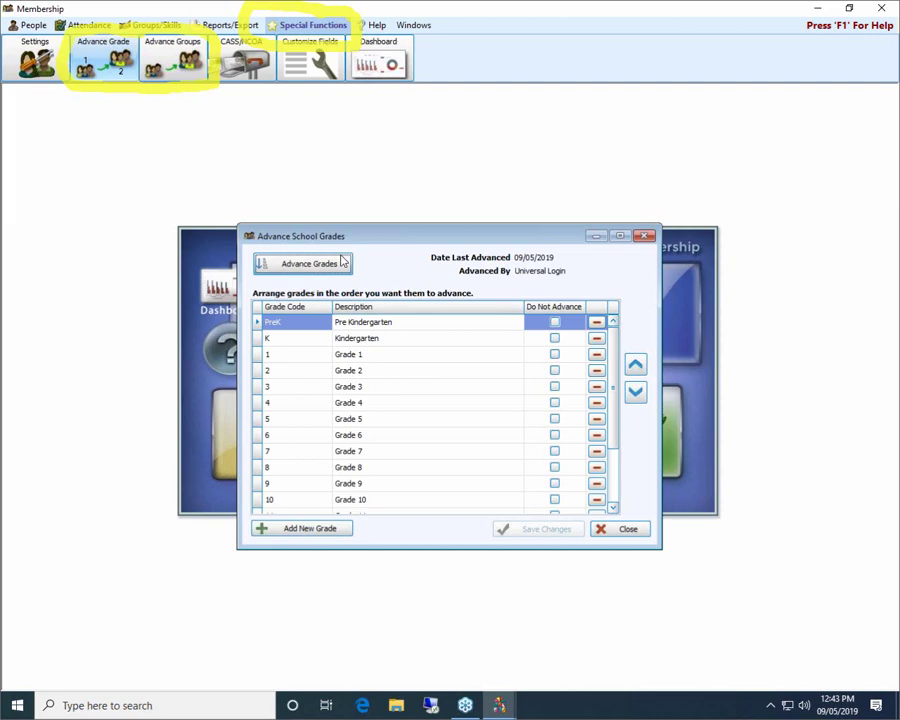
- Start a second school grade advancement and decline to continue
{"action": "left_click", "coordinate": [312, 265]}
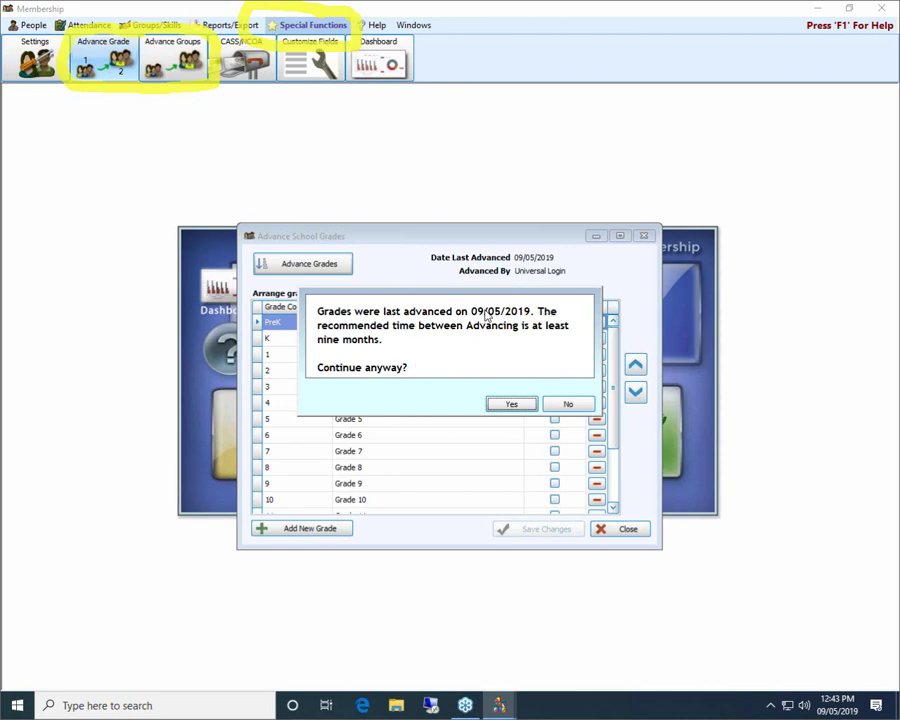
{"action": "left_click", "coordinate": [567, 404]}
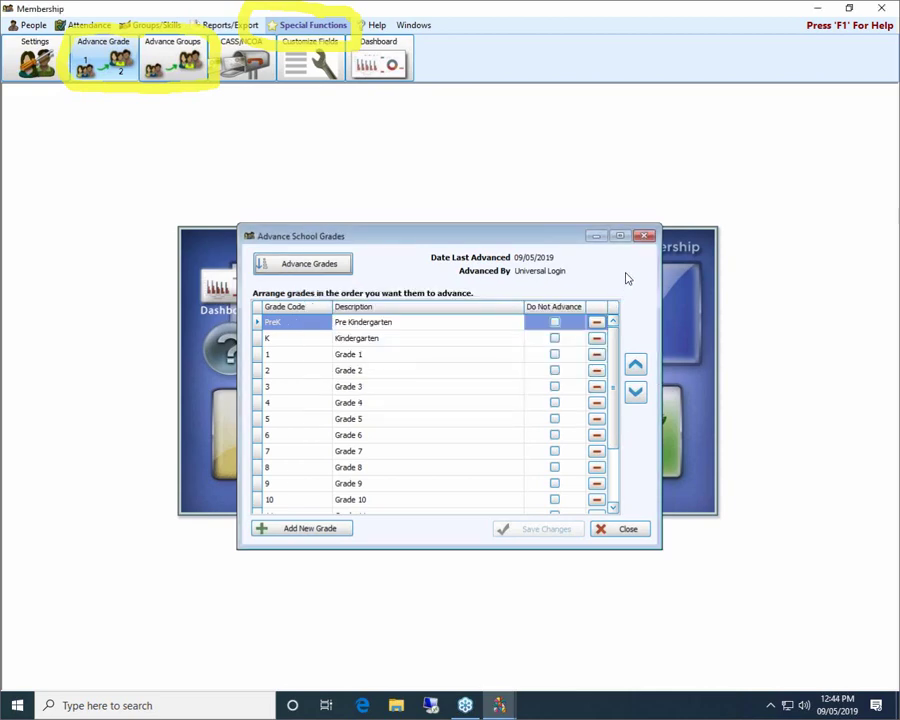